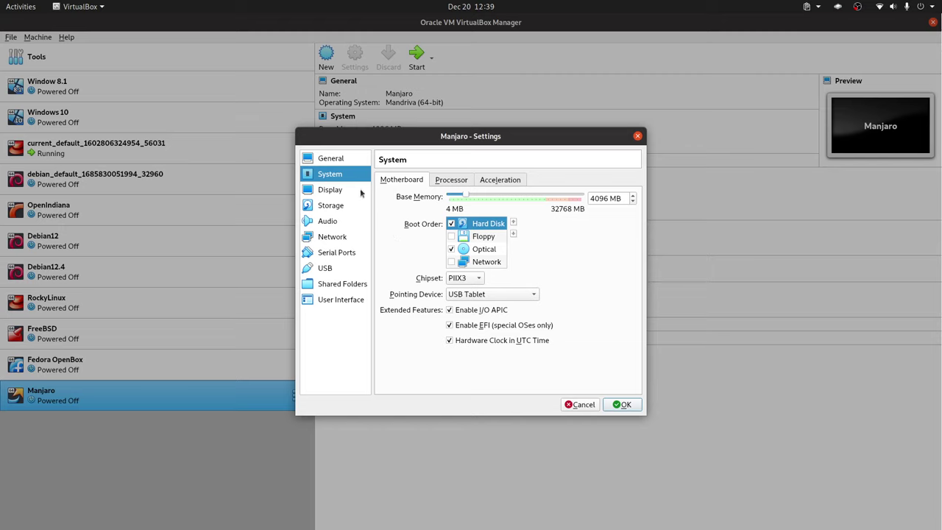
# Set the Manjaro VM's processor count to 2 in System settings and save.
pyautogui.click(324, 191)
pyautogui.click(341, 177)
pyautogui.click(450, 179)
pyautogui.click(632, 195)
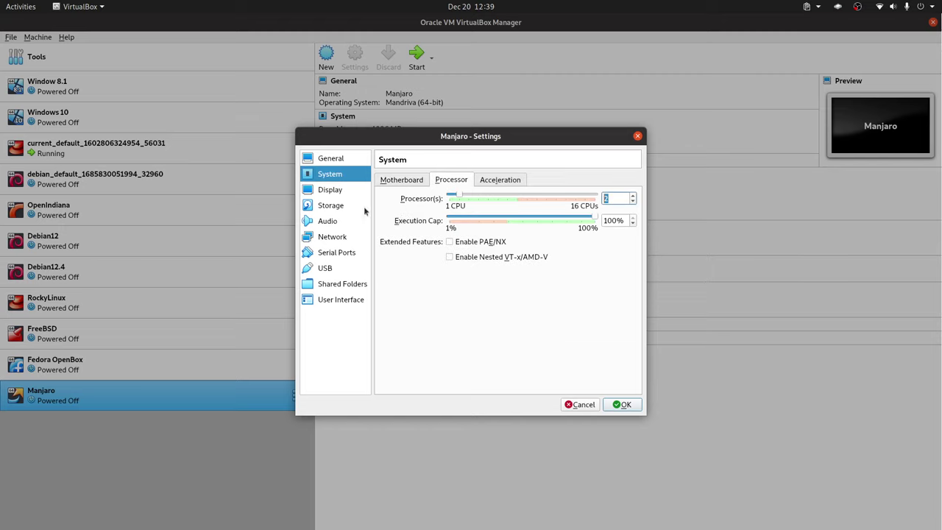
pyautogui.click(622, 405)
# Start the Manjaro VM with the manjaro-cinnamon ISO as start-up disk.
pyautogui.doubleClick(197, 400)
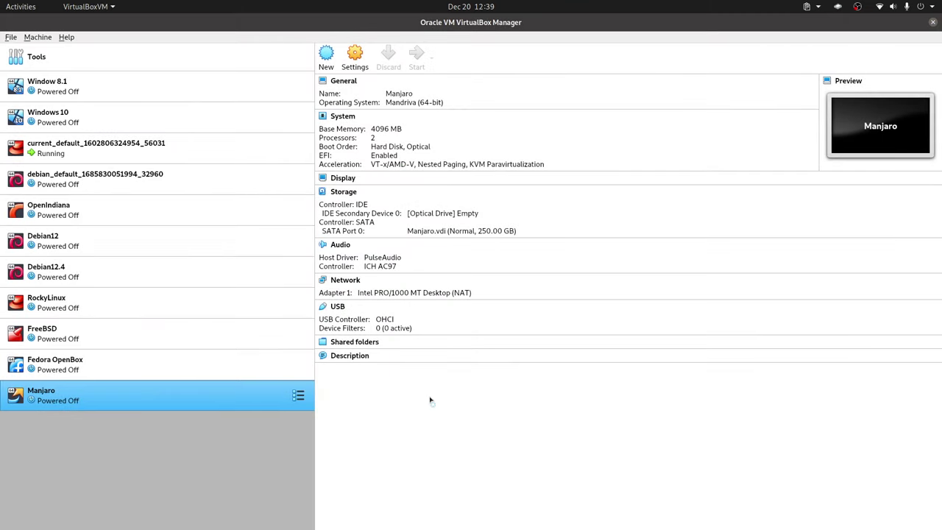
pyautogui.click(566, 298)
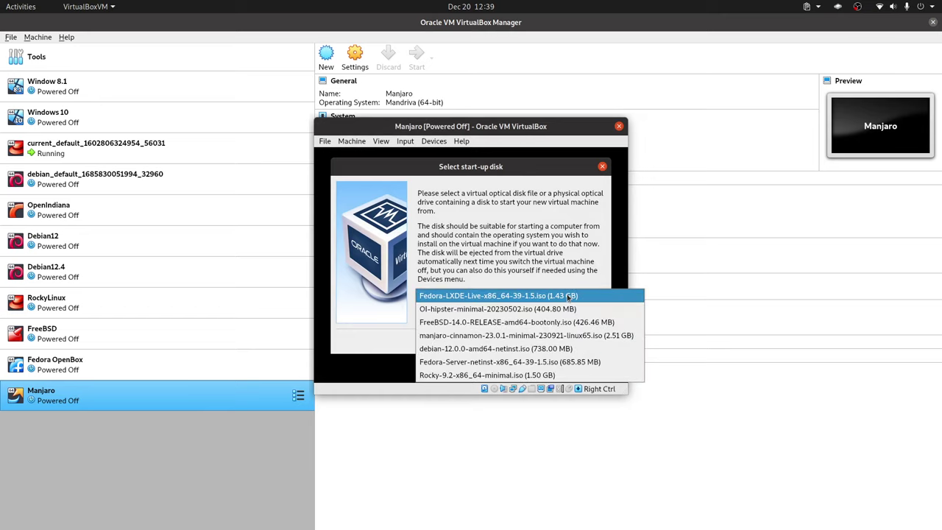
pyautogui.click(505, 335)
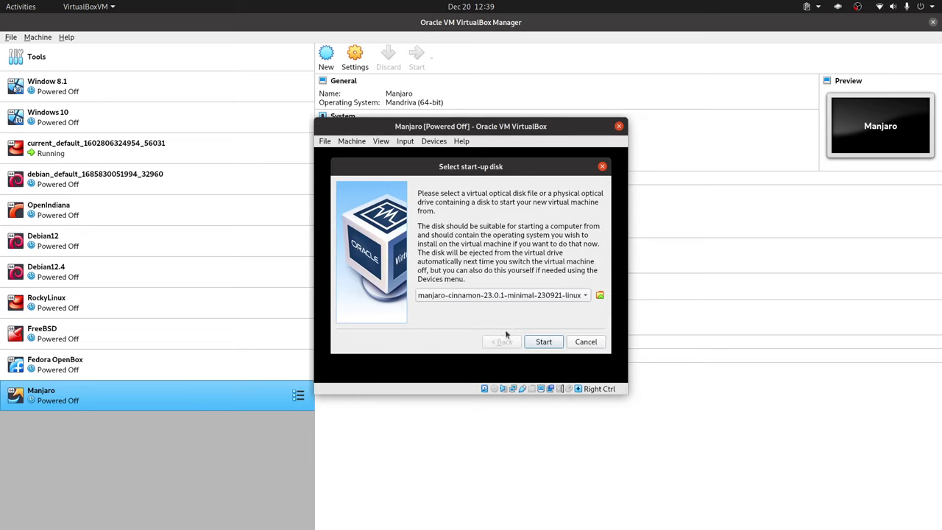
pyautogui.click(545, 342)
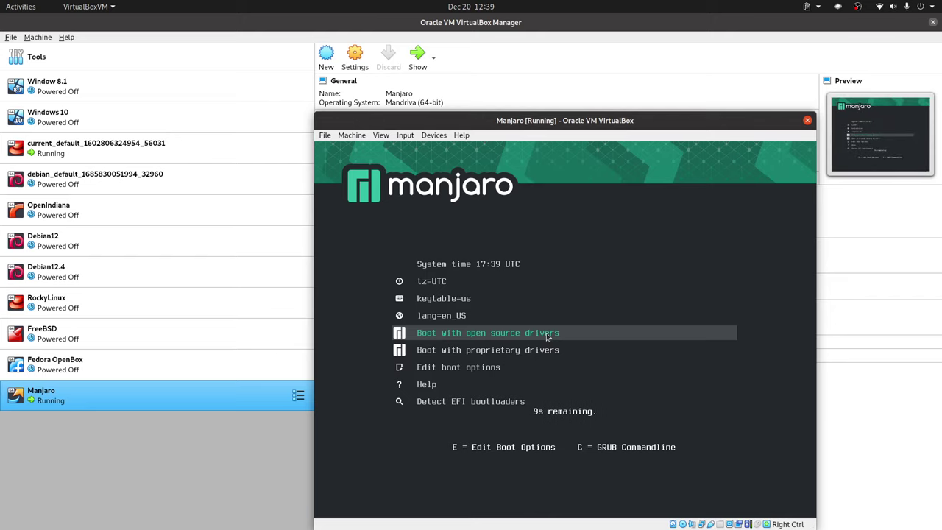
# Boot the 'Boot with open source drivers' entry and wait for the Manjaro Hello window.
pyautogui.press('Return')
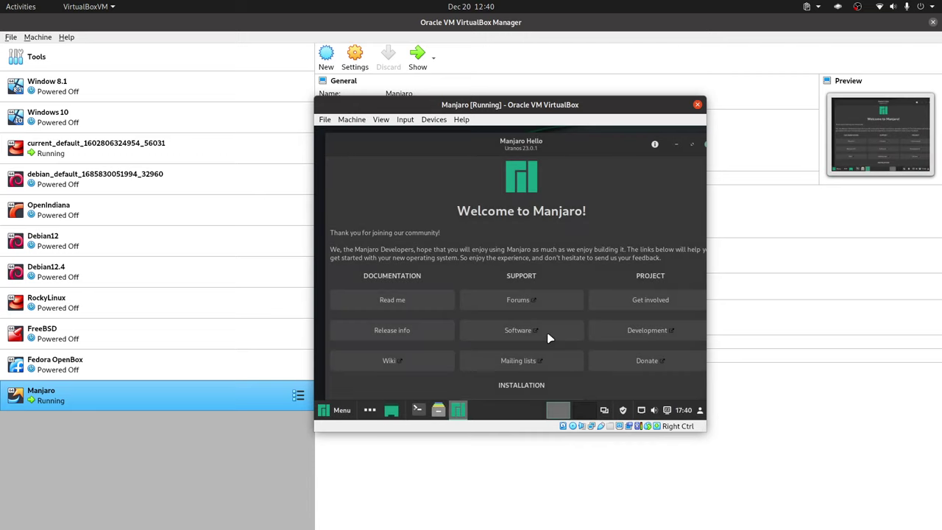
# Enlarge the VM window from its corner and move it to the top-left of the screen.
pyautogui.moveTo(705, 432); pyautogui.dragTo(941, 515)
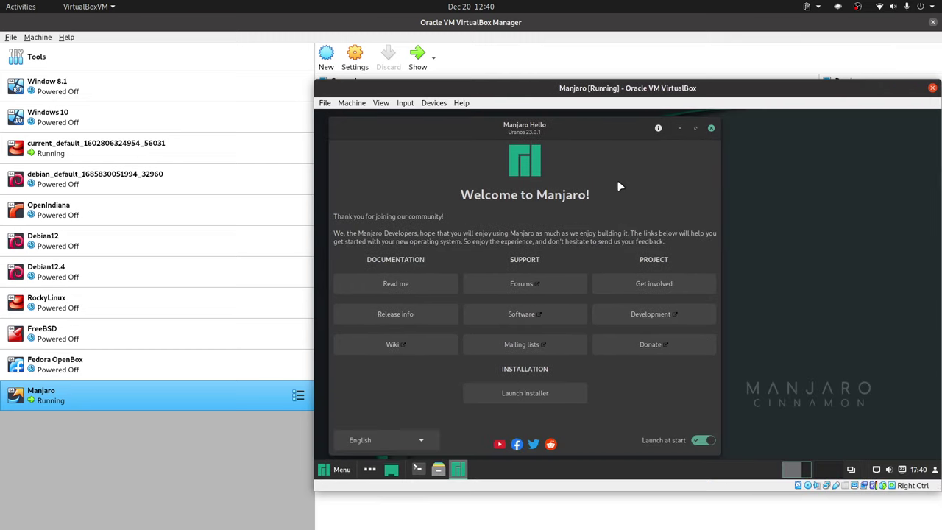
pyautogui.moveTo(644, 89); pyautogui.dragTo(597, 63)
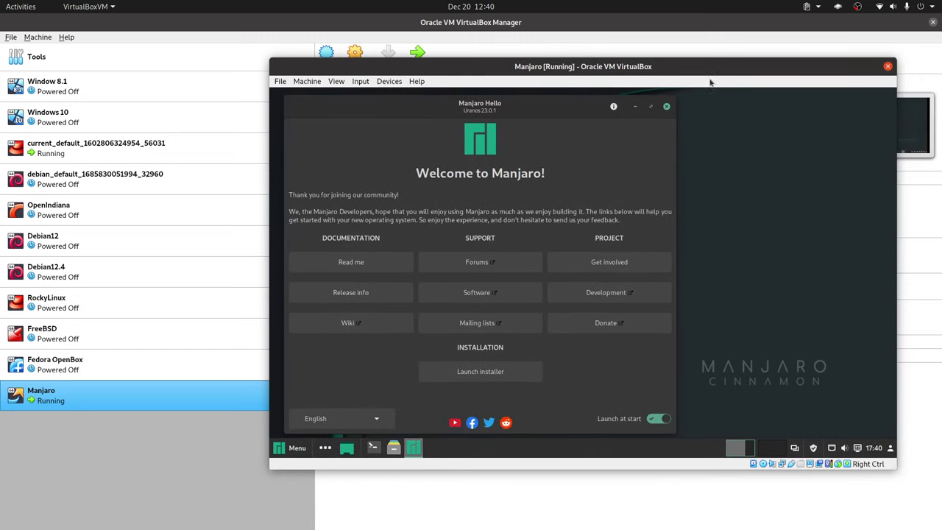
pyautogui.moveTo(699, 62); pyautogui.dragTo(687, 22)
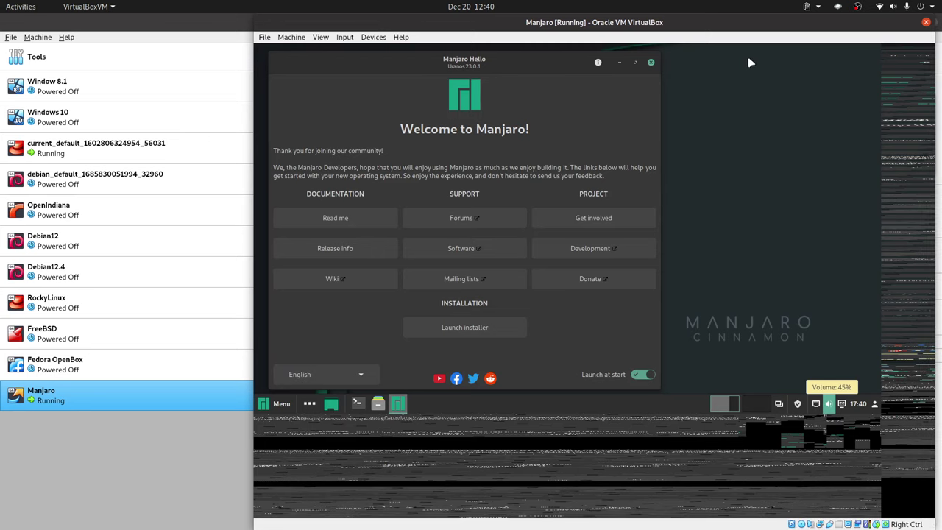
pyautogui.moveTo(747, 23)
pyautogui.mouseDown()
pyautogui.moveTo(732, 22)
pyautogui.moveTo(750, 22)
pyautogui.mouseUp()
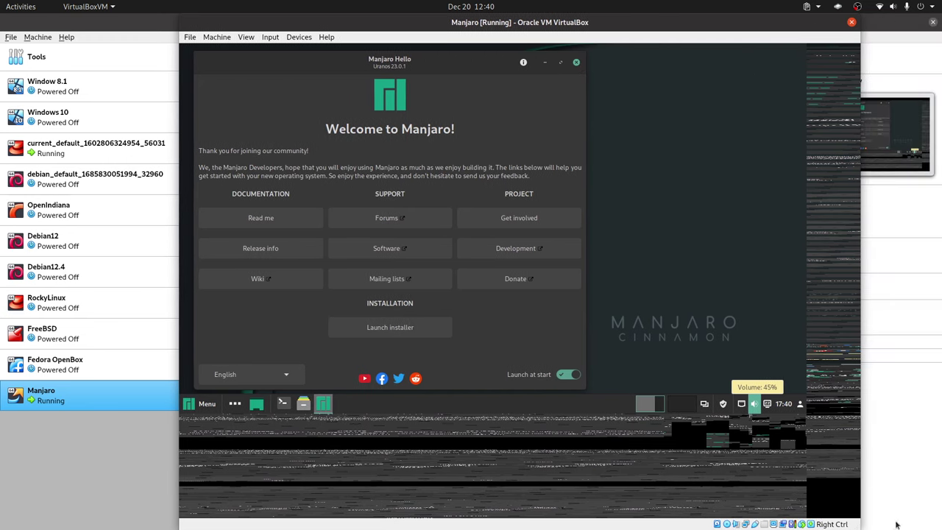
pyautogui.moveTo(860, 526); pyautogui.dragTo(931, 527)
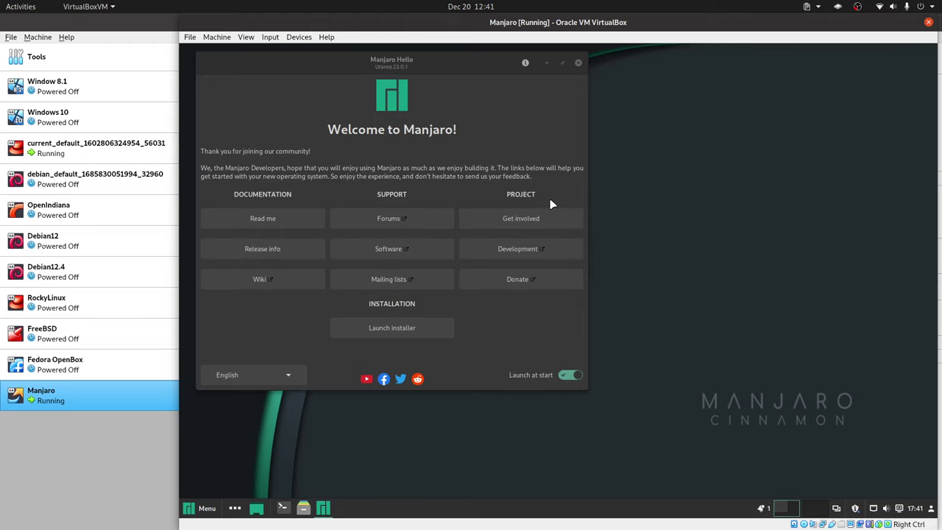
# Close Manjaro Hello and launch Install Manjaro Linux from the Cinnamon menu.
pyautogui.click(577, 60)
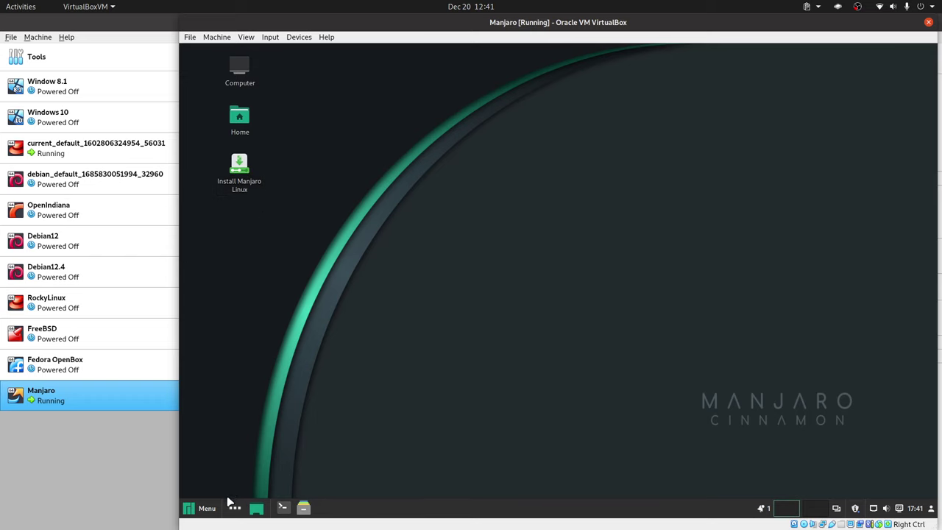
pyautogui.click(206, 509)
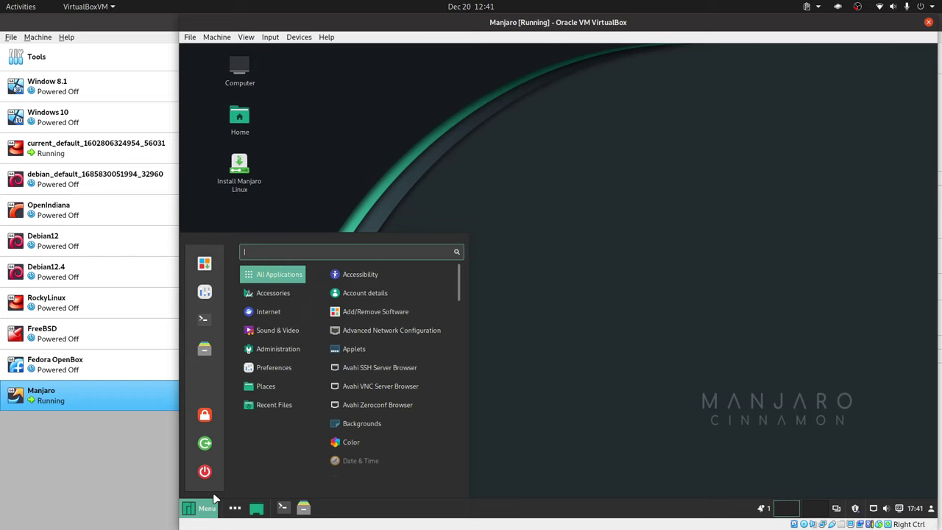
pyautogui.doubleClick(239, 169)
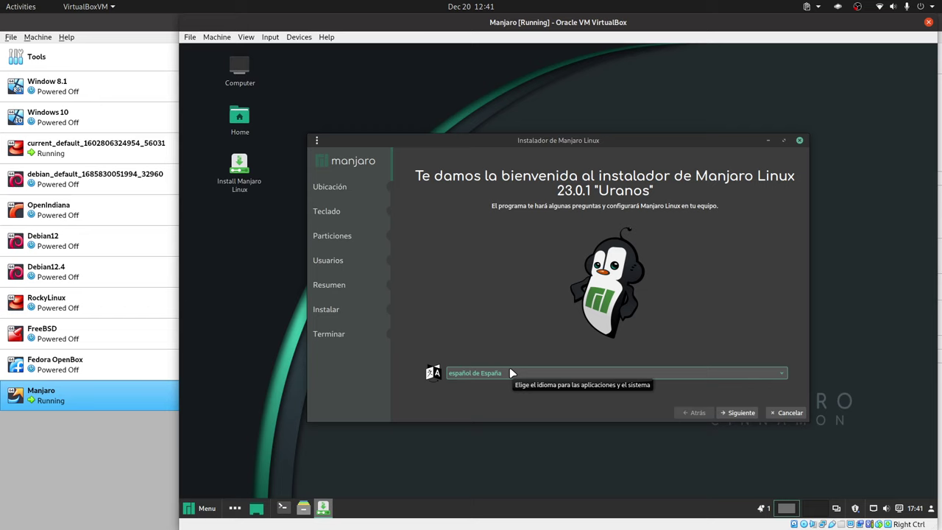
# Advance to the keyboard page, choose English (US) with the intl. dead-keys variant, and continue.
pyautogui.click(740, 412)
pyautogui.click(739, 413)
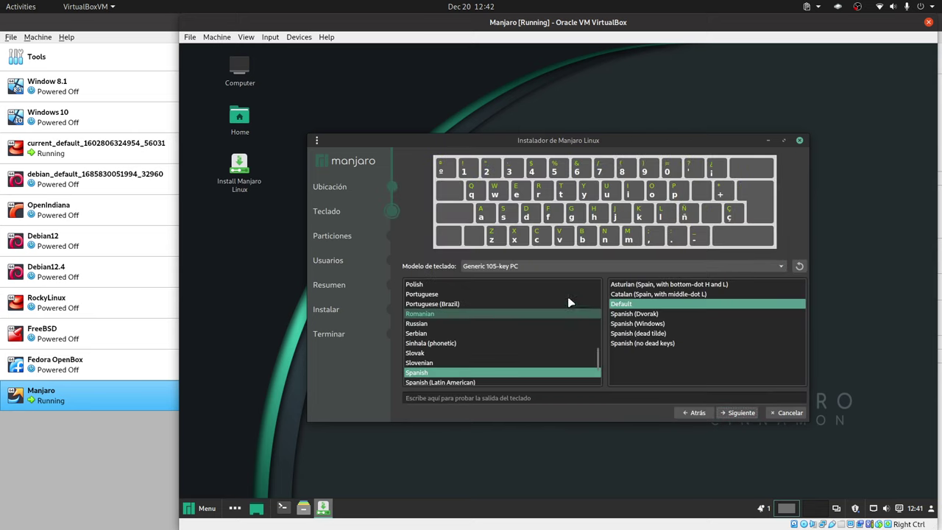
pyautogui.scroll(2, 552, 339)
pyautogui.scroll(6, 549, 332)
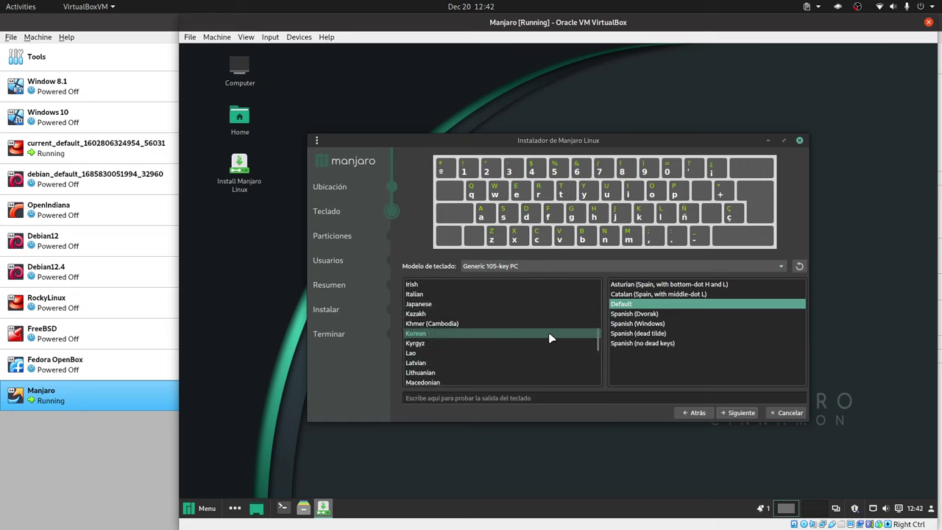
pyautogui.scroll(-4, 549, 337)
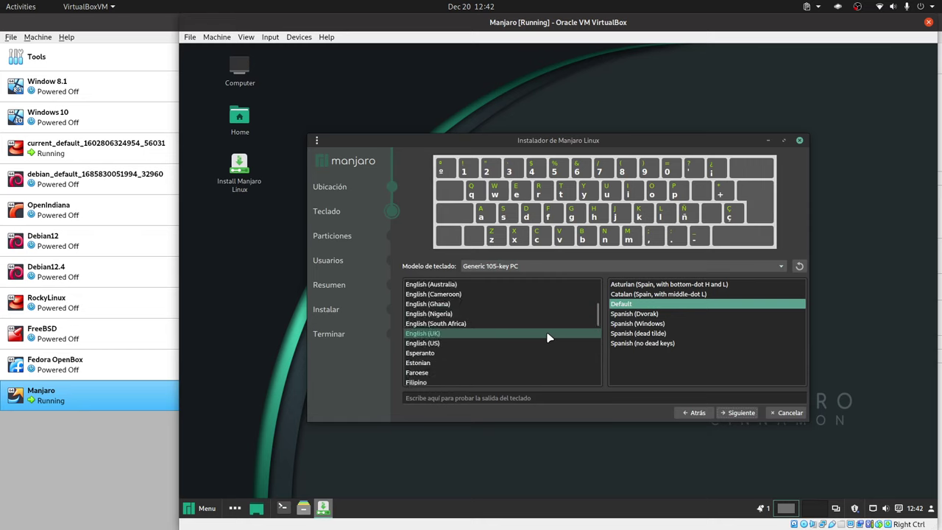
pyautogui.click(467, 343)
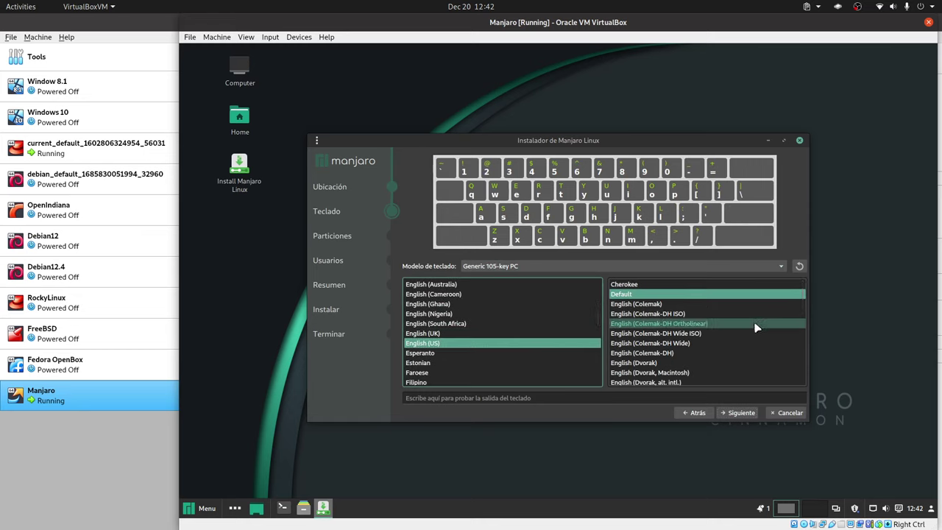
pyautogui.scroll(-1, 738, 341)
pyautogui.scroll(-1, 721, 344)
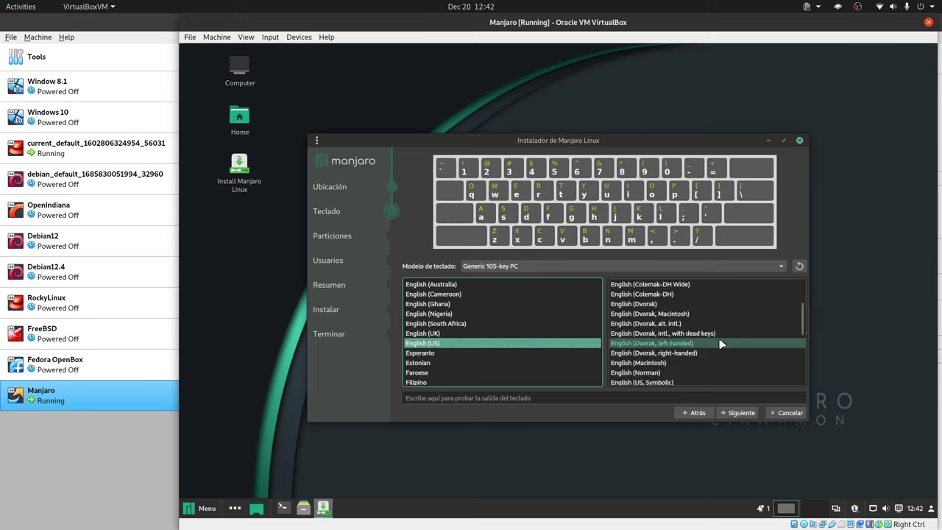
pyautogui.scroll(-2, 708, 354)
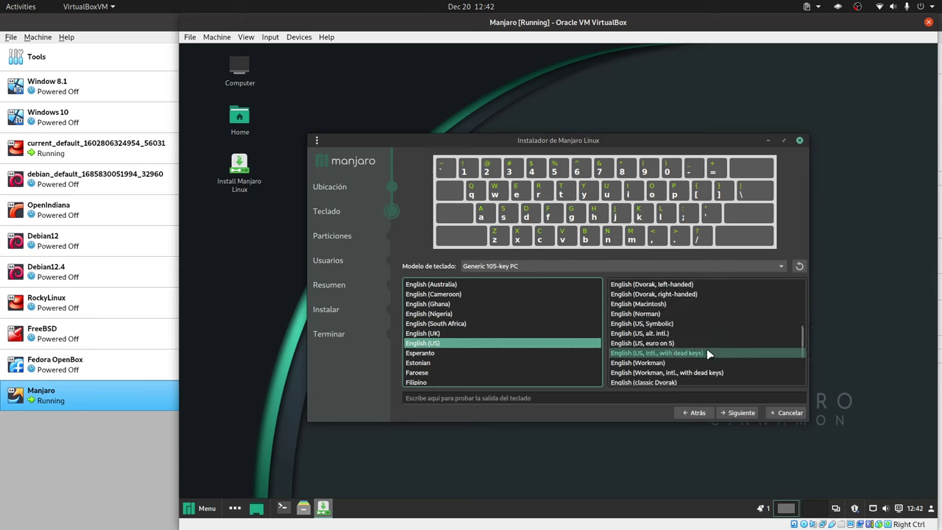
pyautogui.click(668, 354)
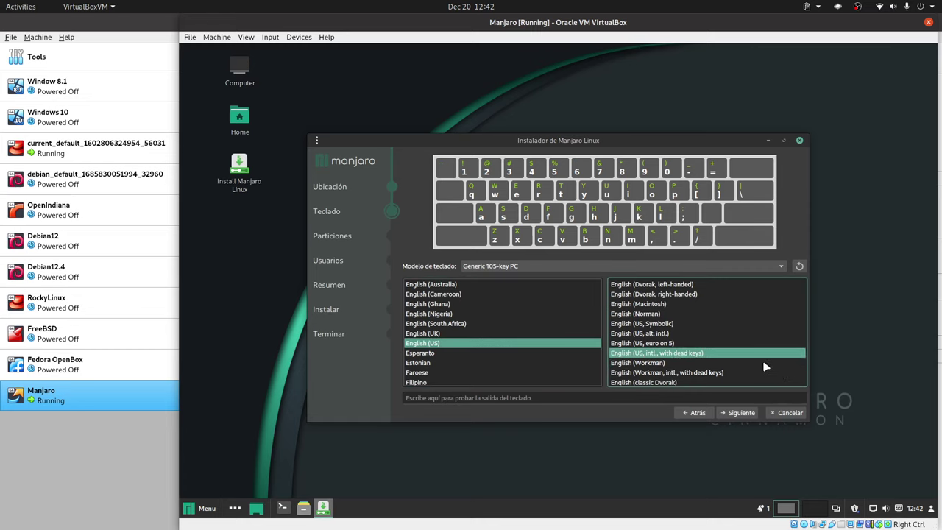
pyautogui.click(736, 416)
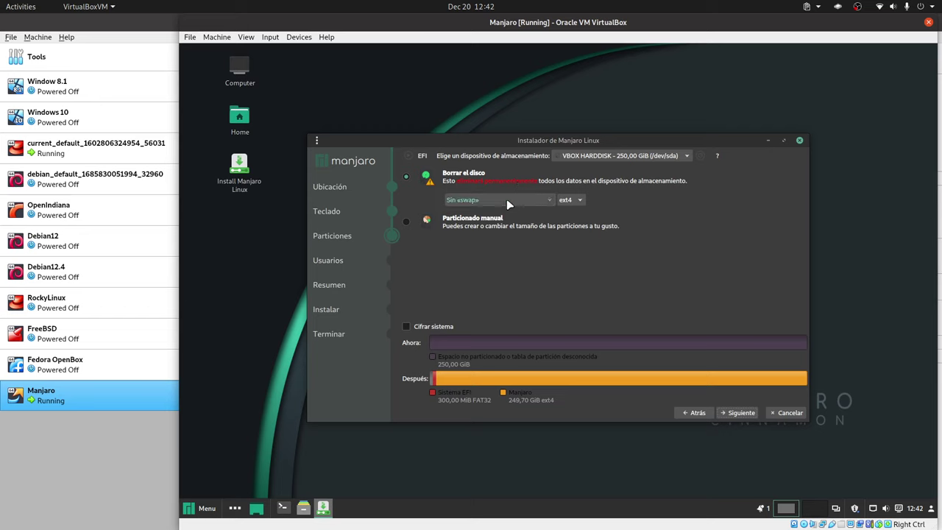
# Leave the no-swap and ext4 options unchanged and select Particionado manual.
pyautogui.click(507, 201)
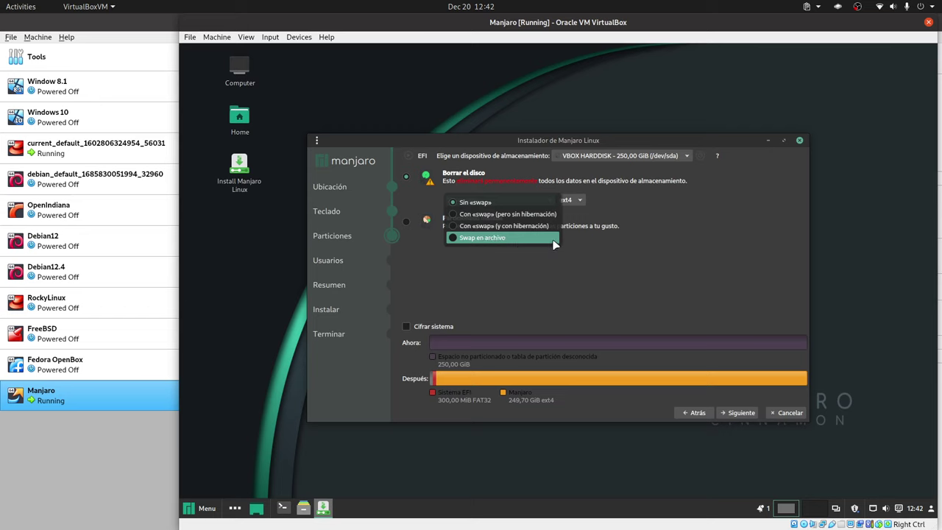
pyautogui.click(650, 258)
pyautogui.click(568, 200)
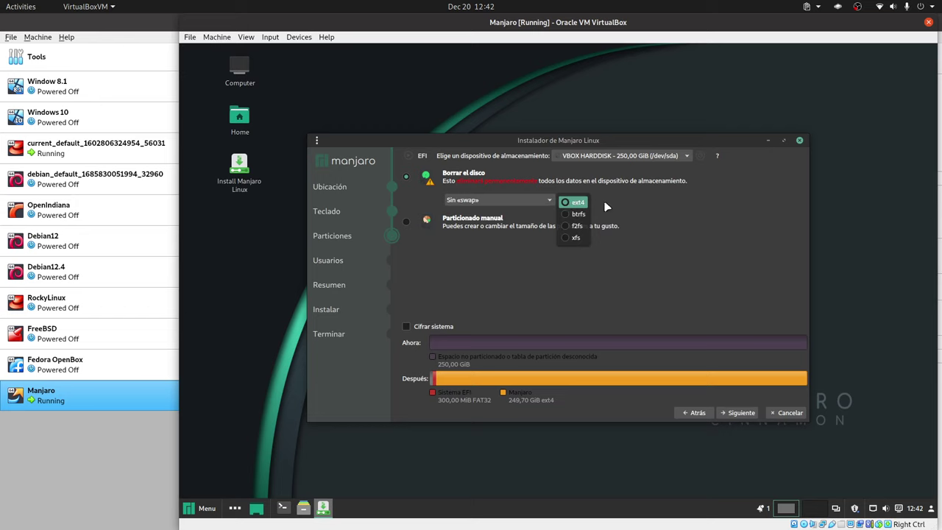
pyautogui.click(663, 213)
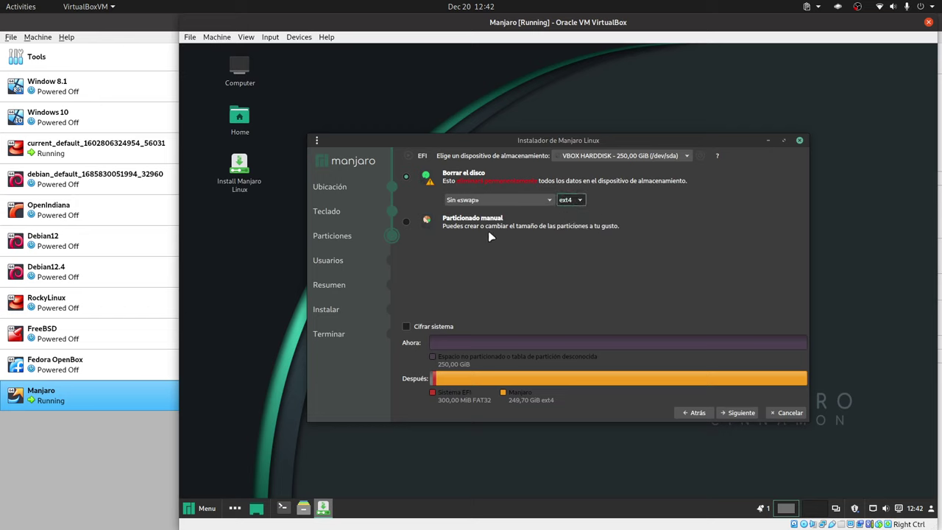
pyautogui.click(405, 224)
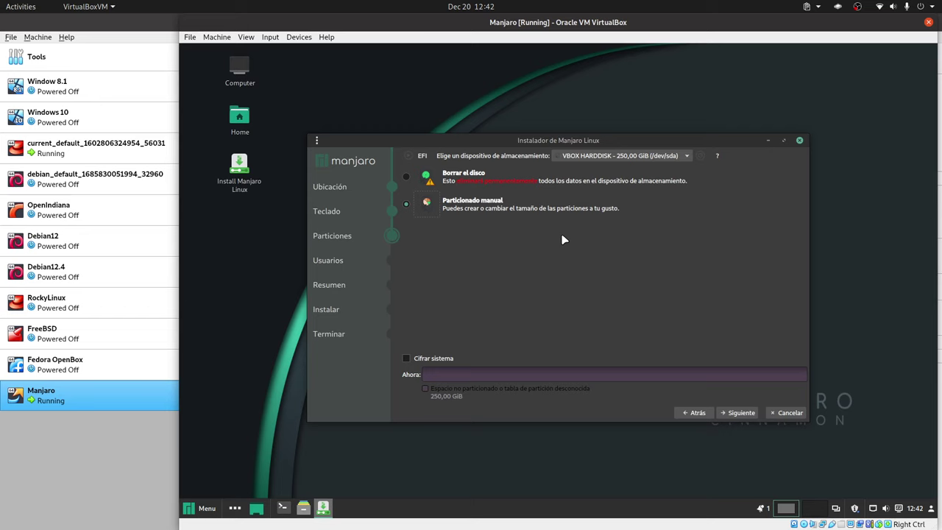
# Create a new partition table on the 250 GiB disk, then start a partition in Espacio libre.
pyautogui.click(732, 408)
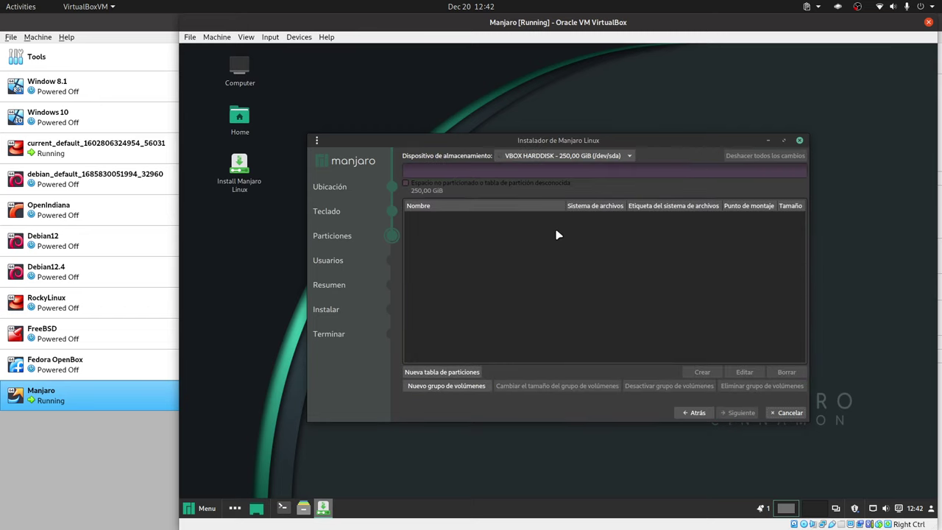
pyautogui.click(444, 373)
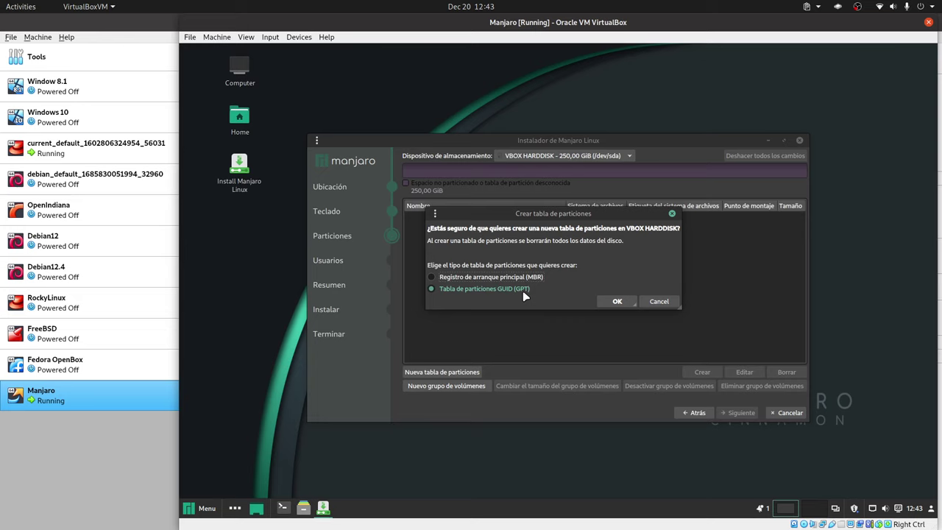
pyautogui.click(622, 302)
pyautogui.click(460, 223)
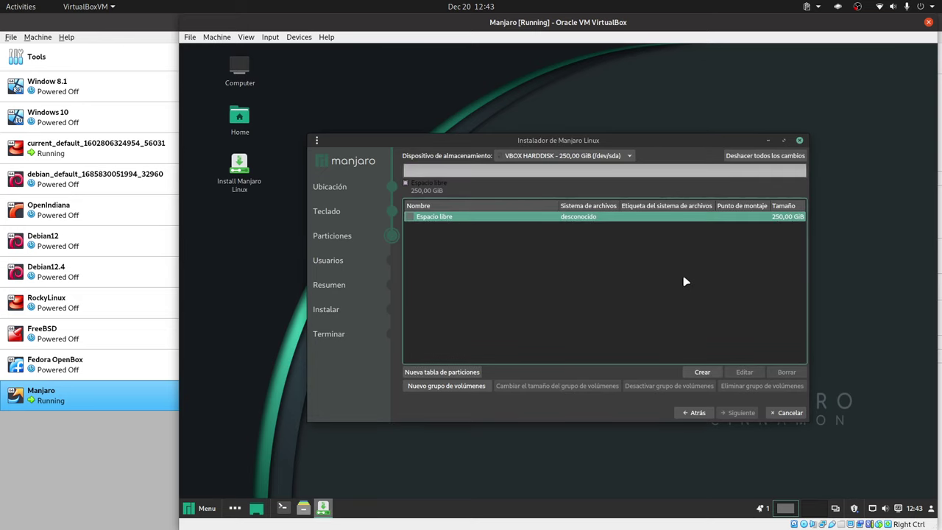
pyautogui.click(703, 371)
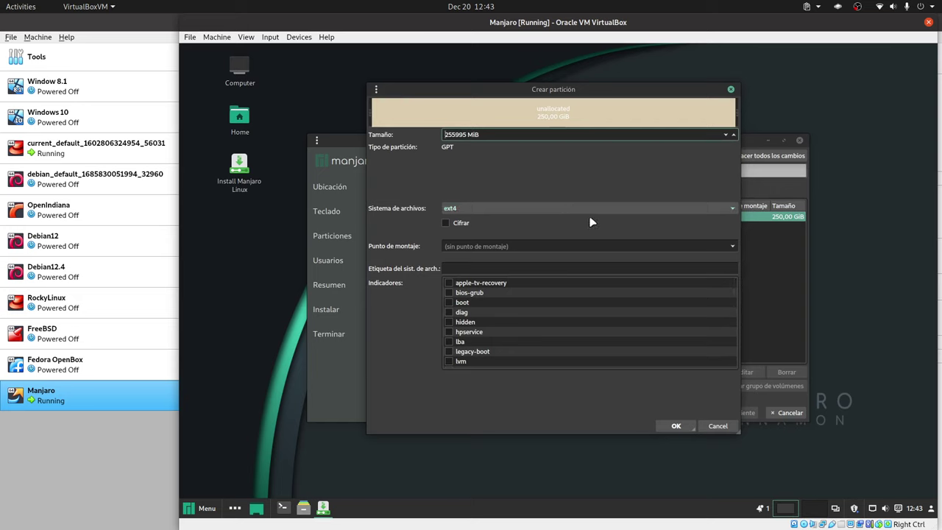
# Enter size 512 MiB, choose fat32, mount at /boot/efi, tick boot and confirm.
pyautogui.doubleClick(450, 134)
pyautogui.click(454, 135)
pyautogui.hotkey('shift', 'Home')
pyautogui.press('BackSpace')
pyautogui.write('512')
pyautogui.click(491, 209)
pyautogui.click(492, 252)
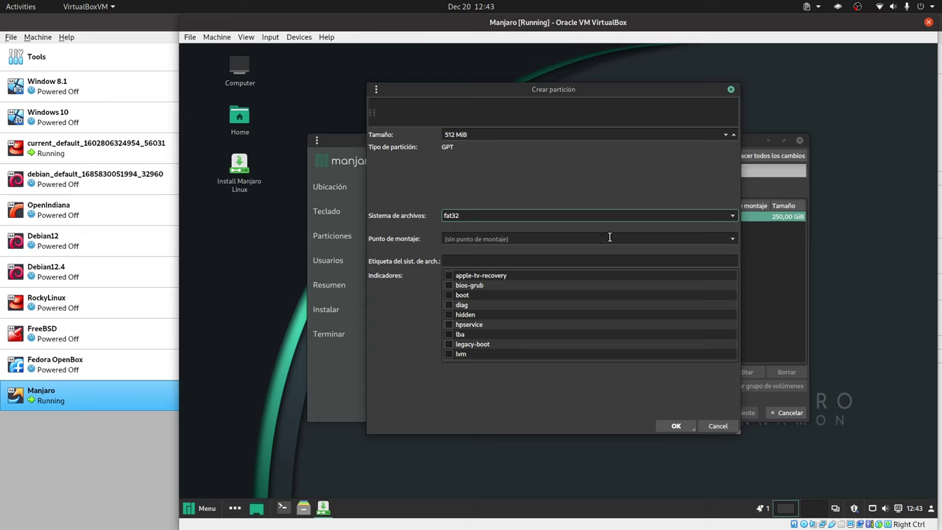
pyautogui.click(733, 241)
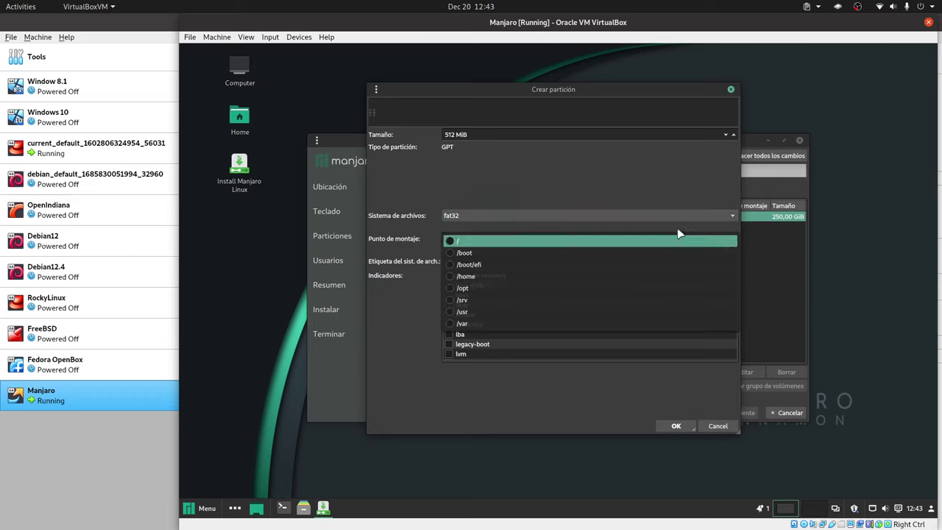
pyautogui.click(481, 265)
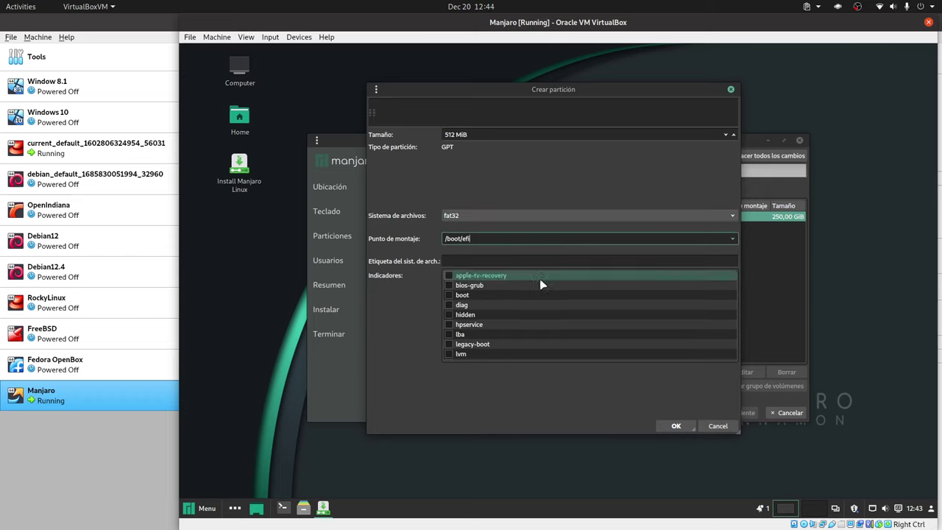
pyautogui.click(450, 295)
pyautogui.click(674, 425)
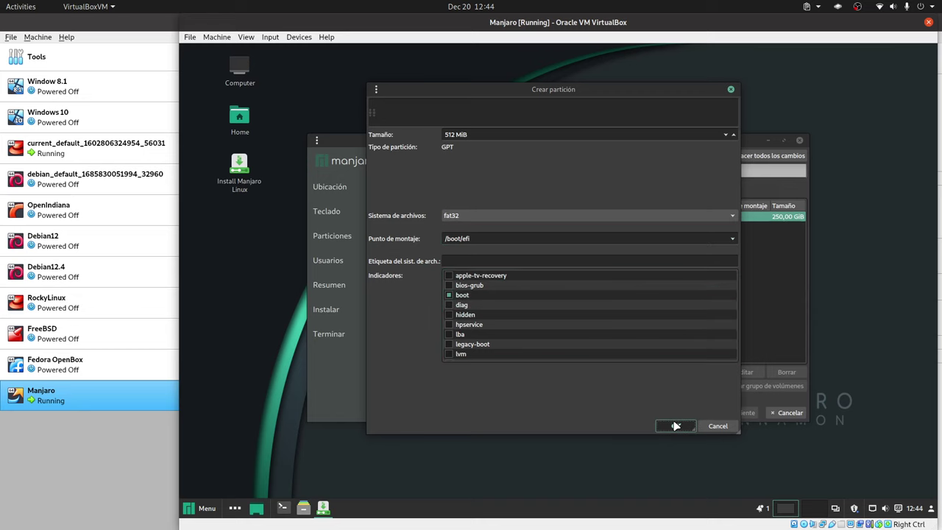
# Create a 30720 MiB partition in the free space mounted at / and confirm.
pyautogui.click(424, 228)
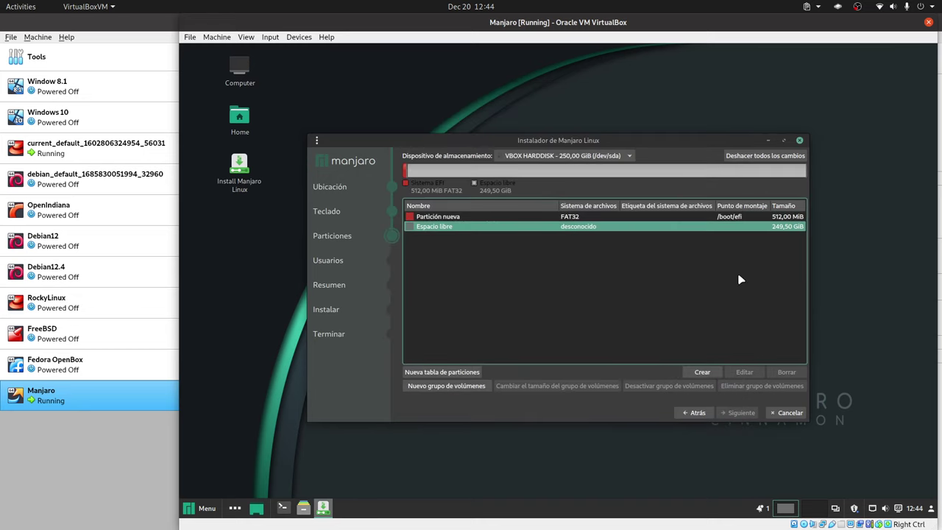
pyautogui.click(702, 372)
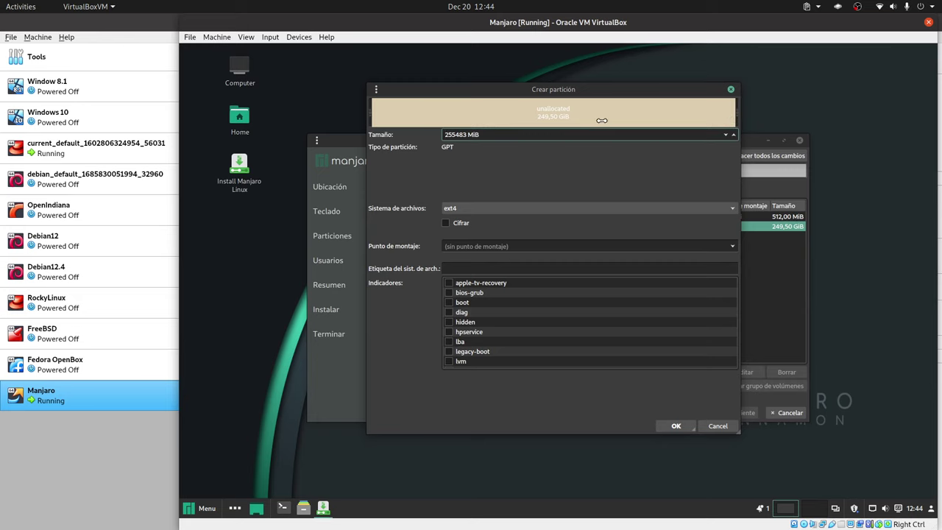
pyautogui.moveTo(734, 114); pyautogui.dragTo(421, 131)
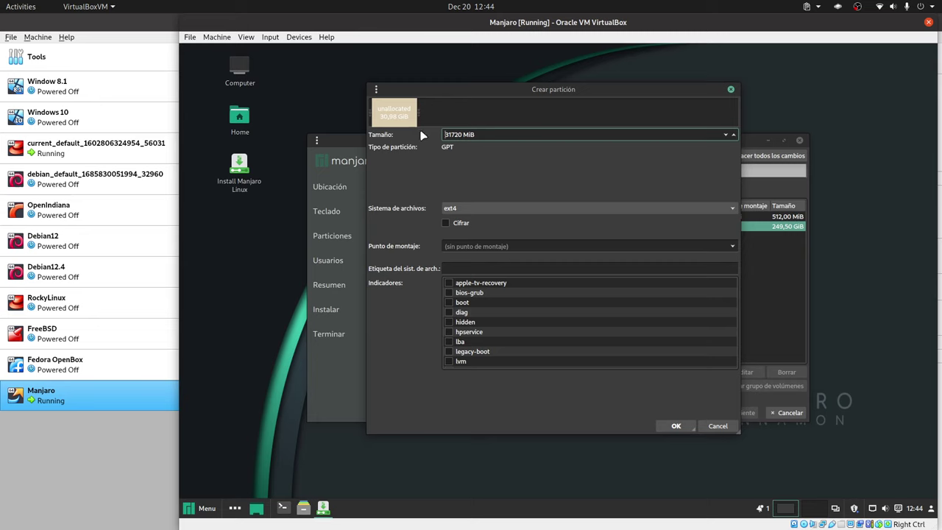
pyautogui.press('BackSpace')
pyautogui.write('0')
pyautogui.click(732, 246)
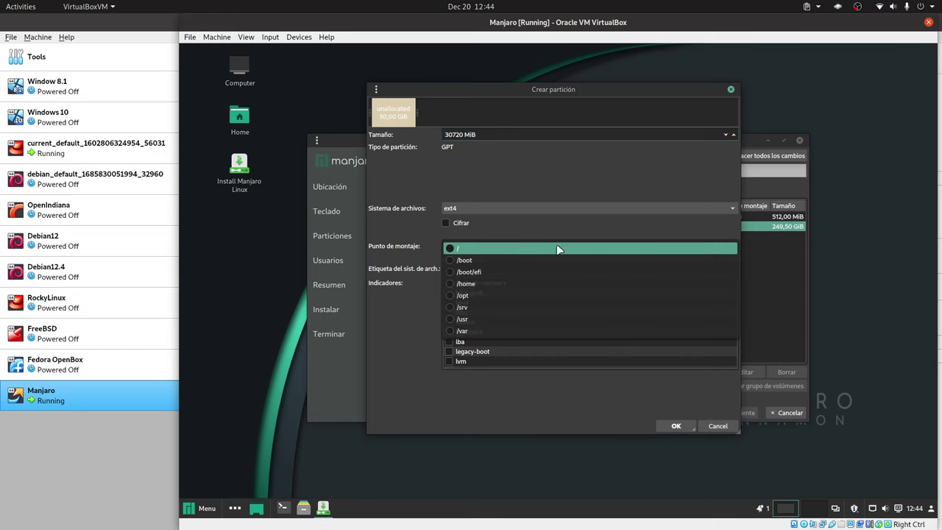
pyautogui.click(557, 248)
pyautogui.click(671, 425)
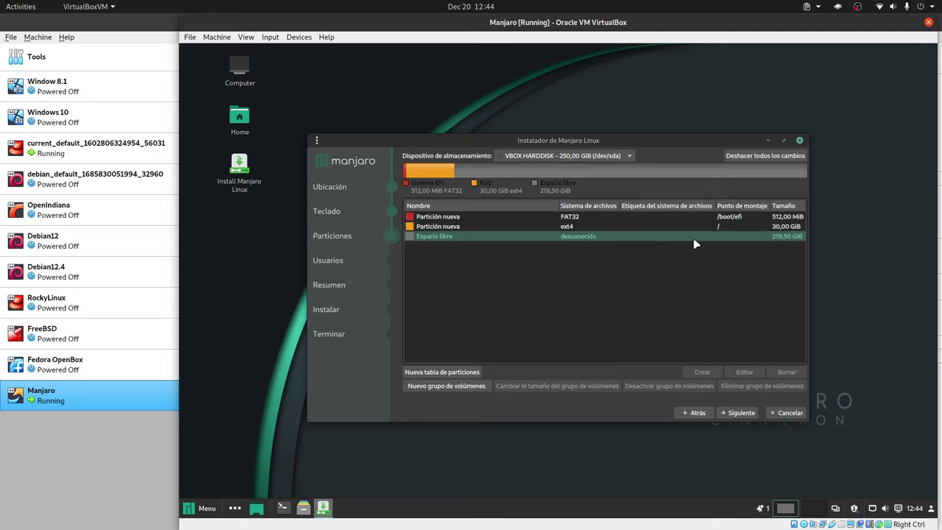
# Create a 214.76 GiB /home partition in the free space, leaving 4.74 GiB unallocated.
pyautogui.click(543, 237)
pyautogui.click(701, 371)
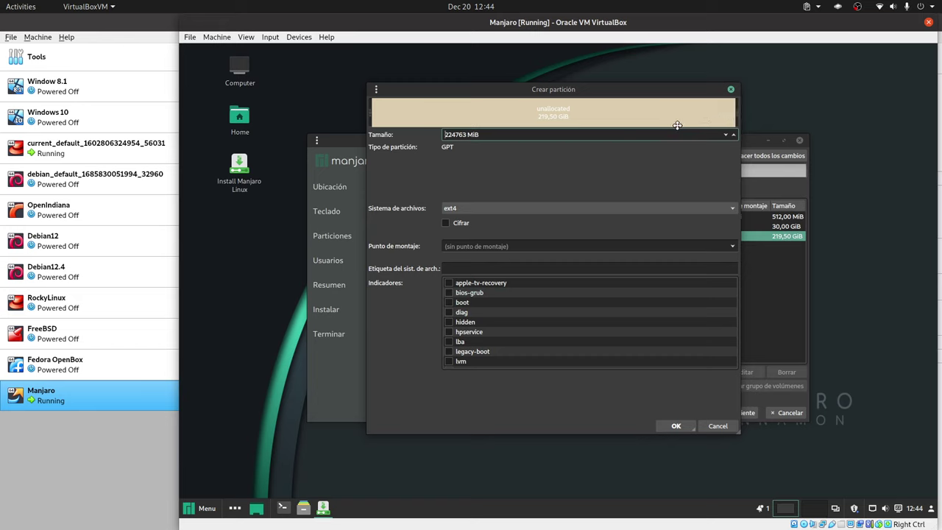
pyautogui.moveTo(734, 112)
pyautogui.mouseDown()
pyautogui.moveTo(708, 116)
pyautogui.moveTo(748, 117)
pyautogui.moveTo(726, 118)
pyautogui.mouseUp()
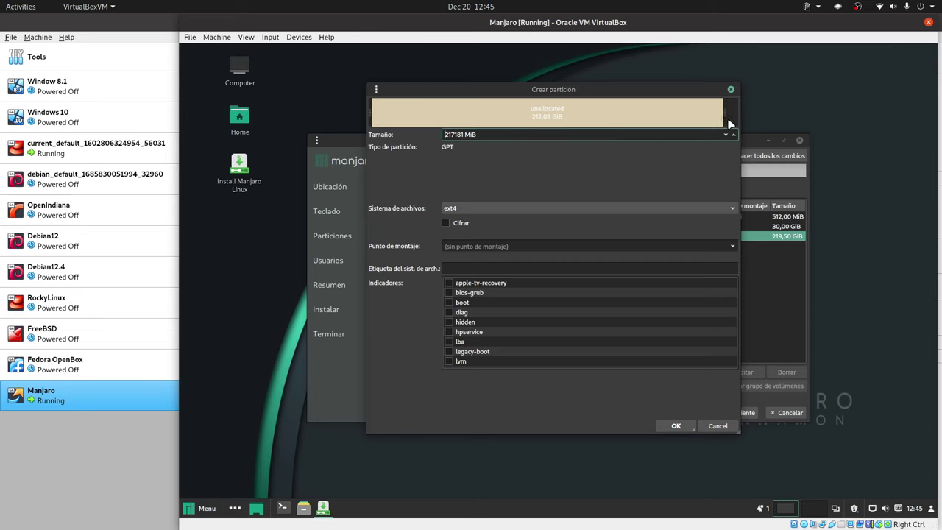
pyautogui.click(727, 138)
pyautogui.click(728, 138)
pyautogui.click(727, 139)
pyautogui.click(727, 138)
pyautogui.click(727, 138)
pyautogui.click(560, 138)
pyautogui.moveTo(724, 114)
pyautogui.mouseDown()
pyautogui.moveTo(710, 115)
pyautogui.moveTo(728, 116)
pyautogui.mouseUp()
pyautogui.click(733, 247)
pyautogui.click(552, 285)
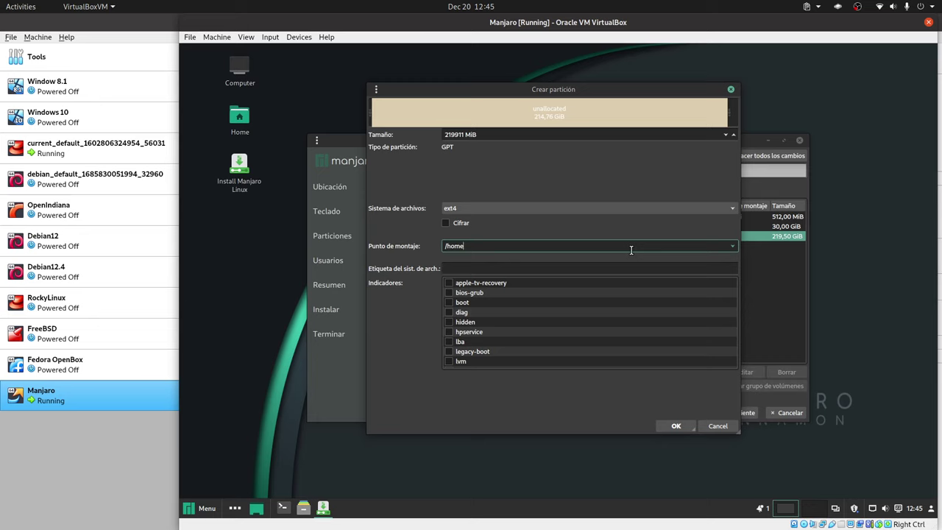
pyautogui.click(674, 426)
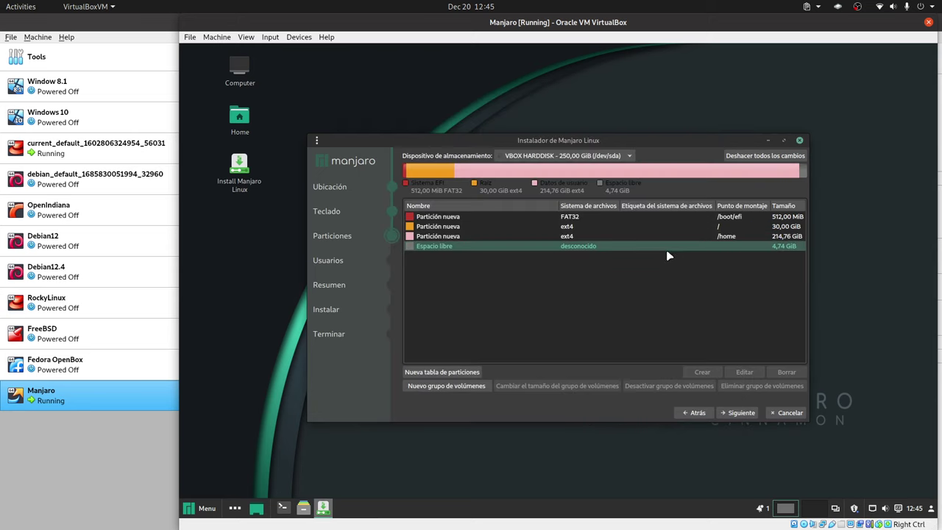
# Create a 4.74 GiB linuxswap partition in the remaining free space.
pyautogui.click(699, 371)
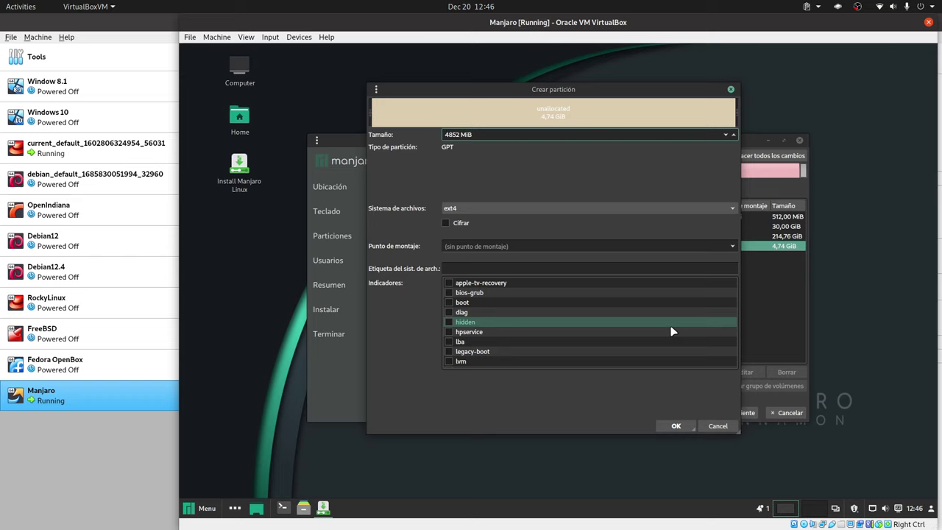
pyautogui.click(731, 247)
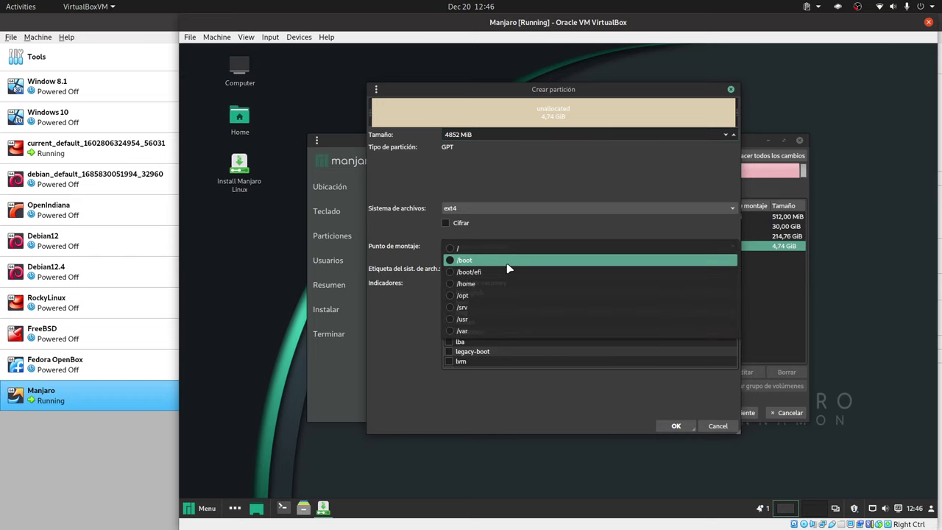
pyautogui.click(552, 194)
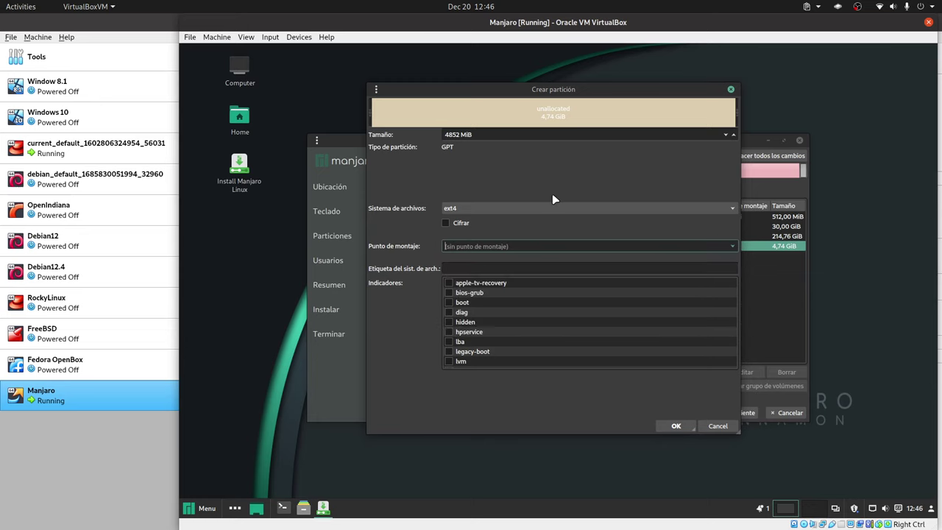
pyautogui.click(541, 213)
pyautogui.click(503, 220)
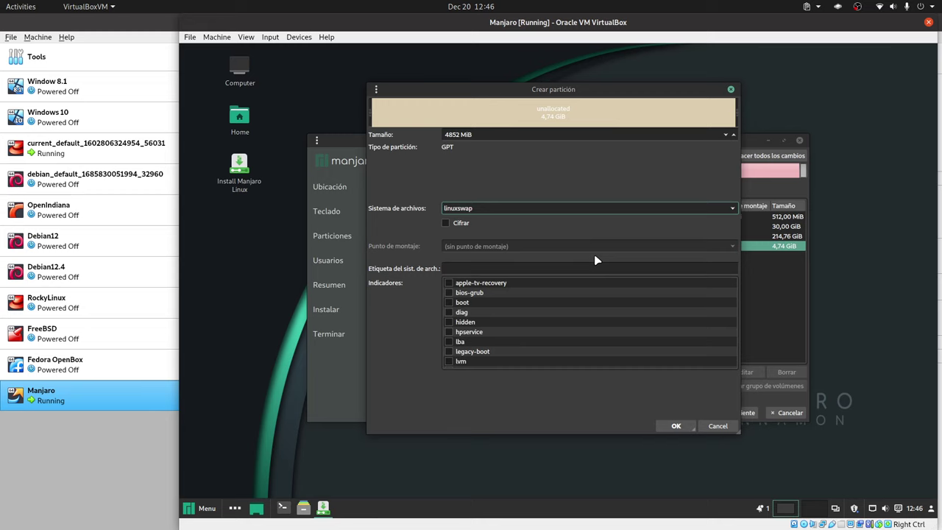
pyautogui.click(675, 425)
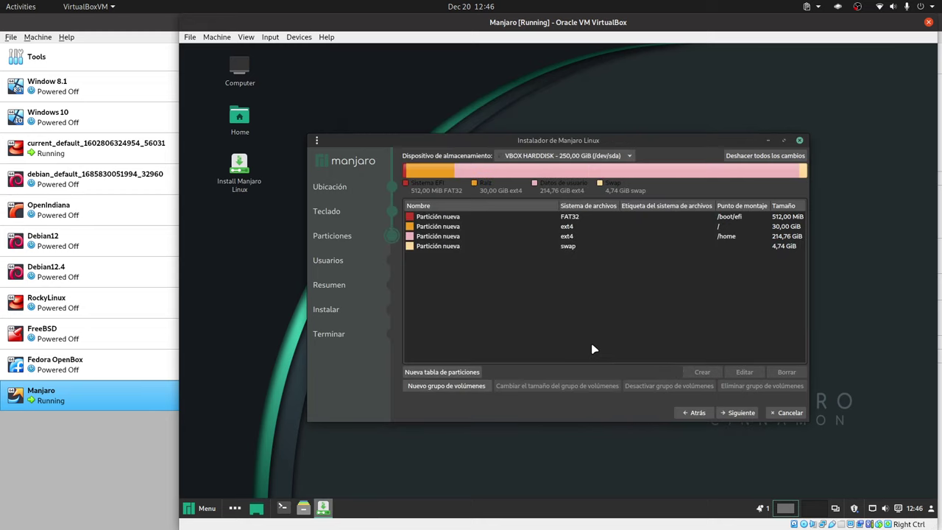
# Enter the user's full name, type and repeat the account password, and reuse it for administrator.
pyautogui.click(734, 412)
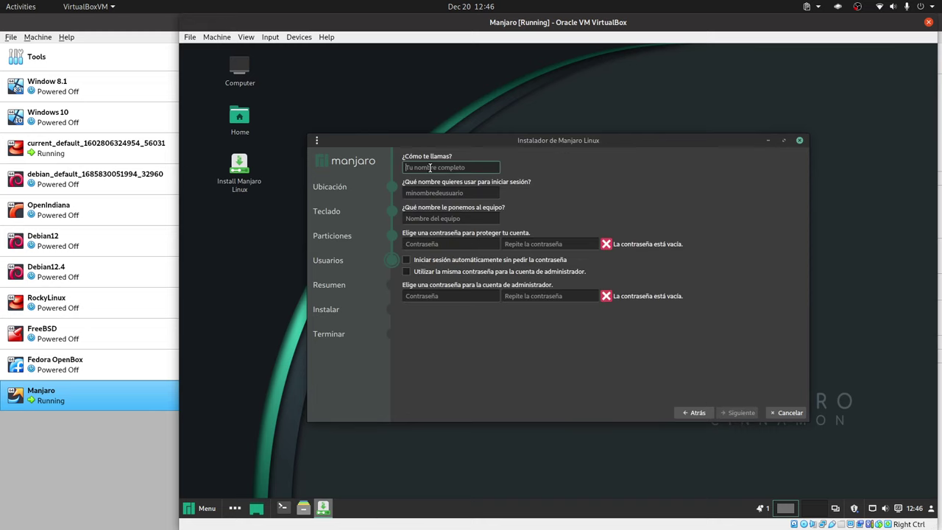
pyautogui.write('Libre')
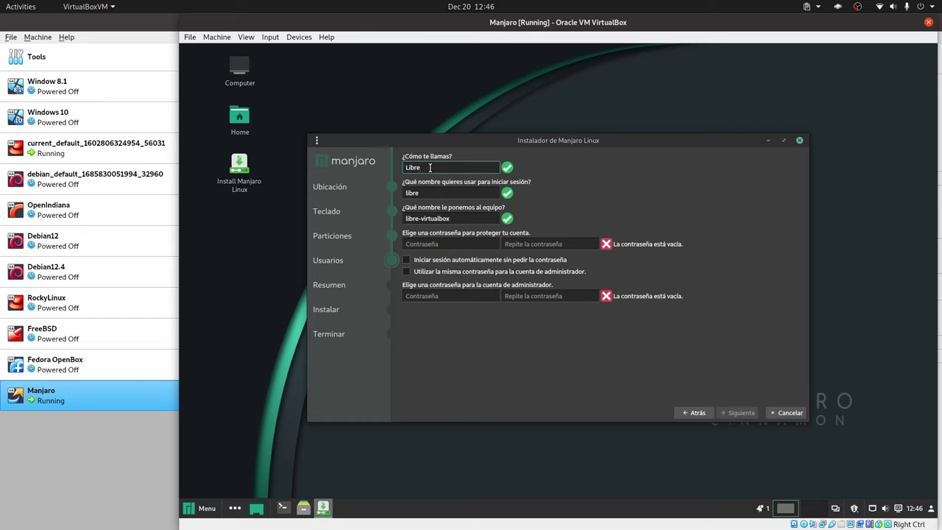
pyautogui.write('byte')
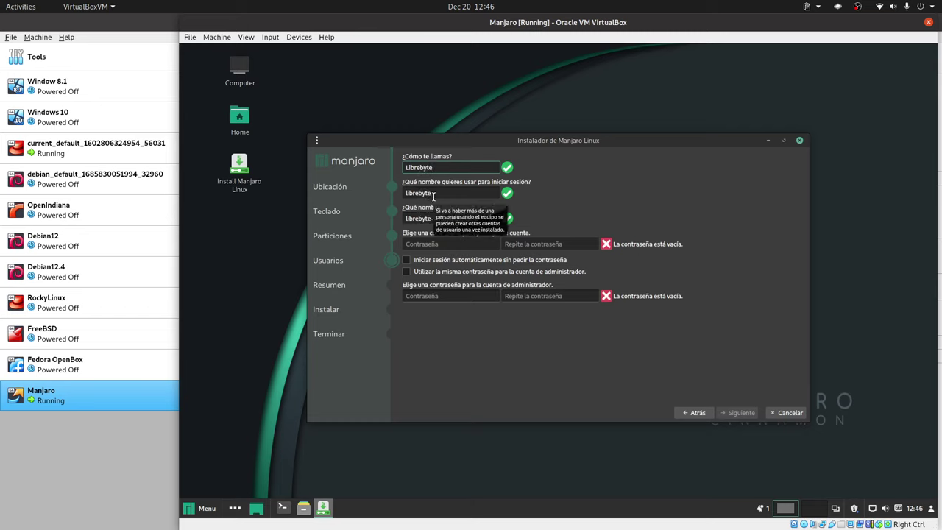
pyautogui.click(434, 243)
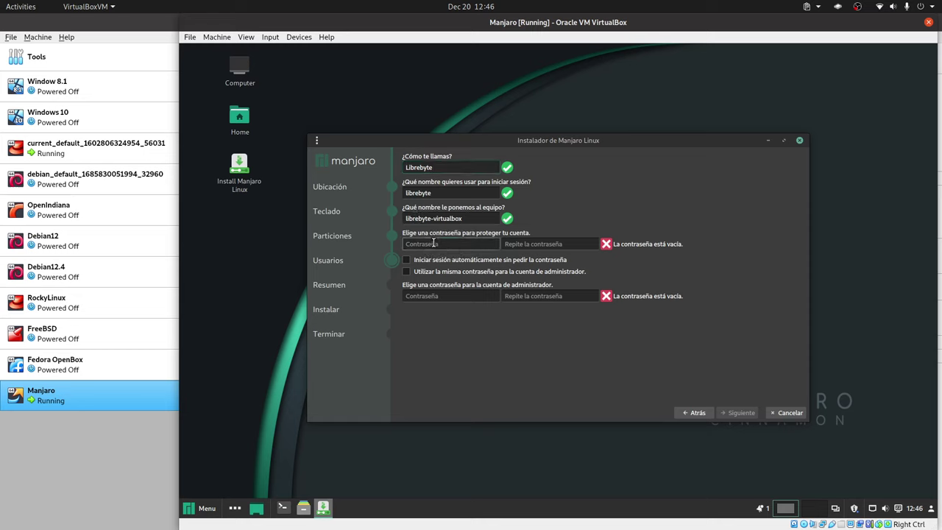
pyautogui.write('123')
pyautogui.click(505, 244)
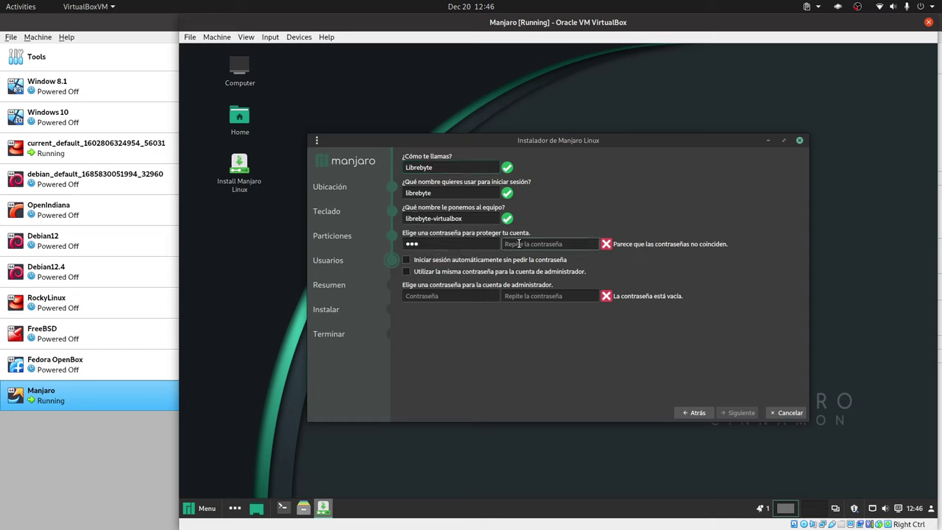
pyautogui.write('123')
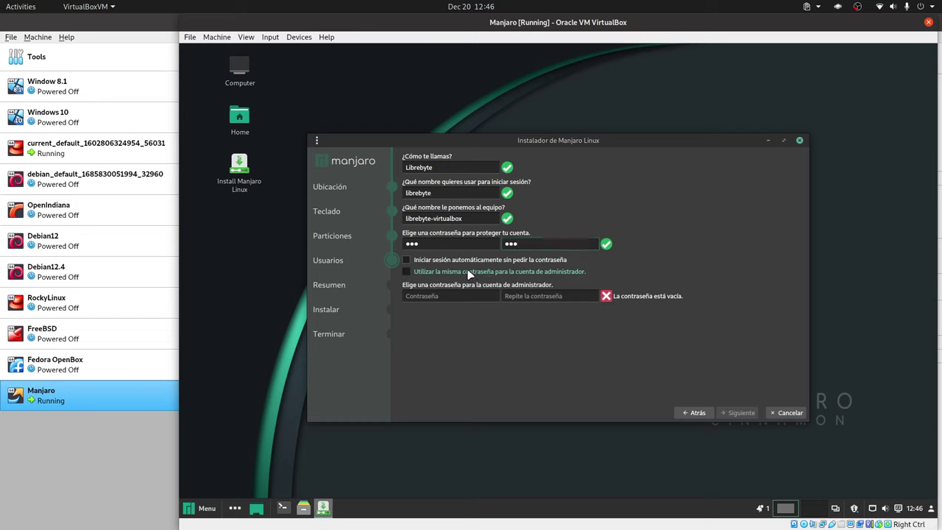
pyautogui.click(468, 272)
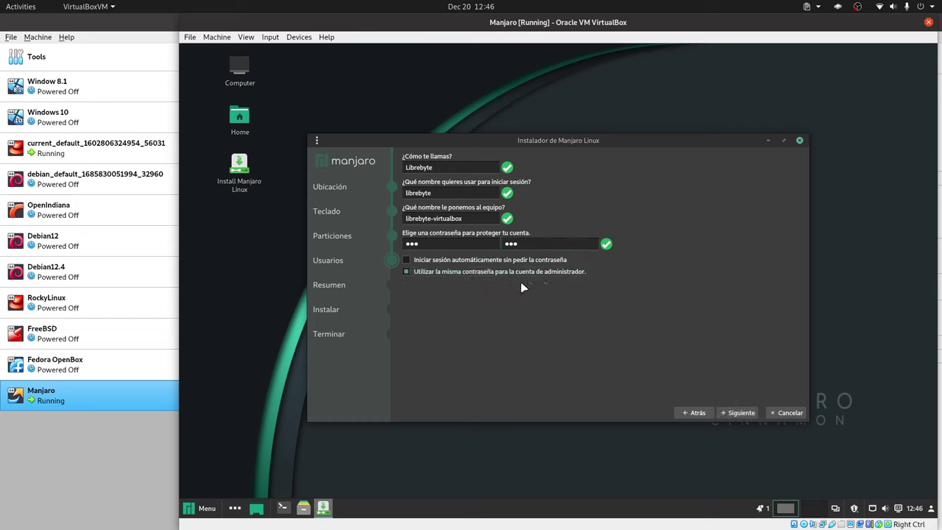
# Review the summary and confirm 'Instalar ahora' to install Manjaro onto the virtual disk.
pyautogui.click(735, 413)
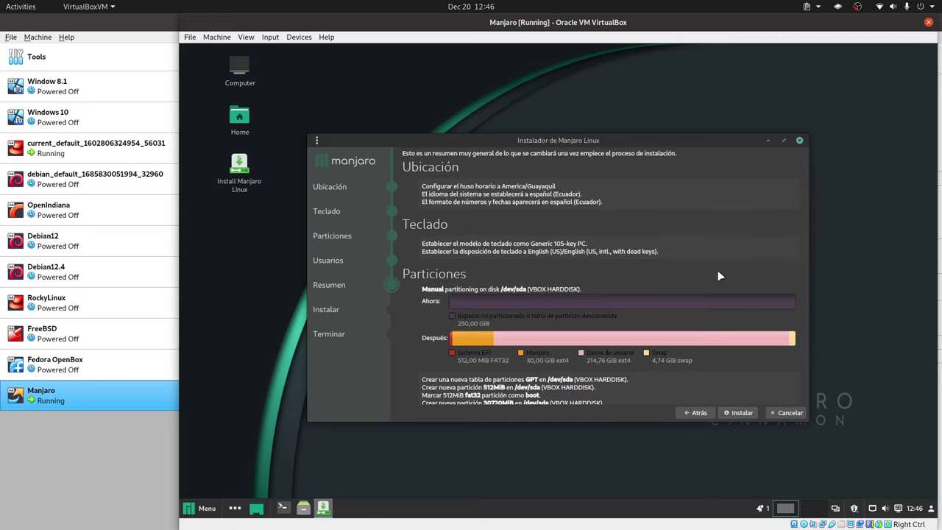
pyautogui.click(741, 415)
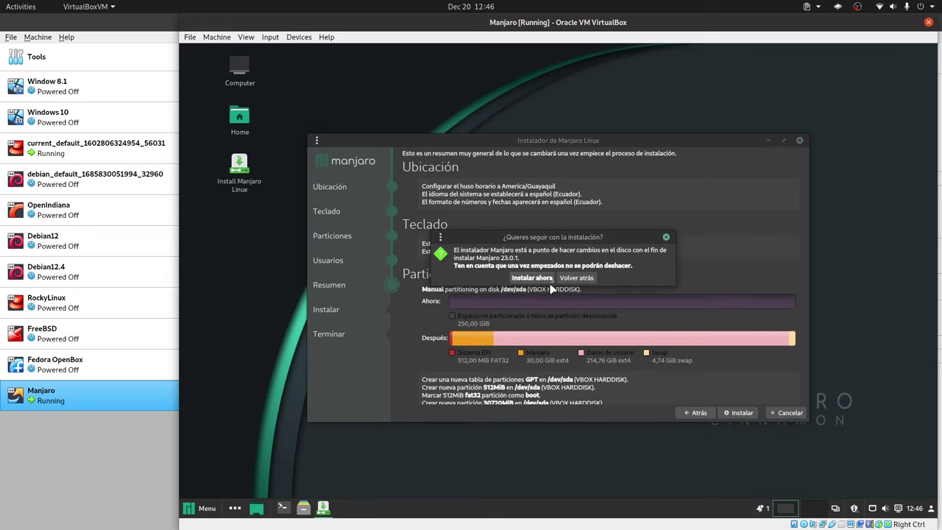
pyautogui.click(545, 282)
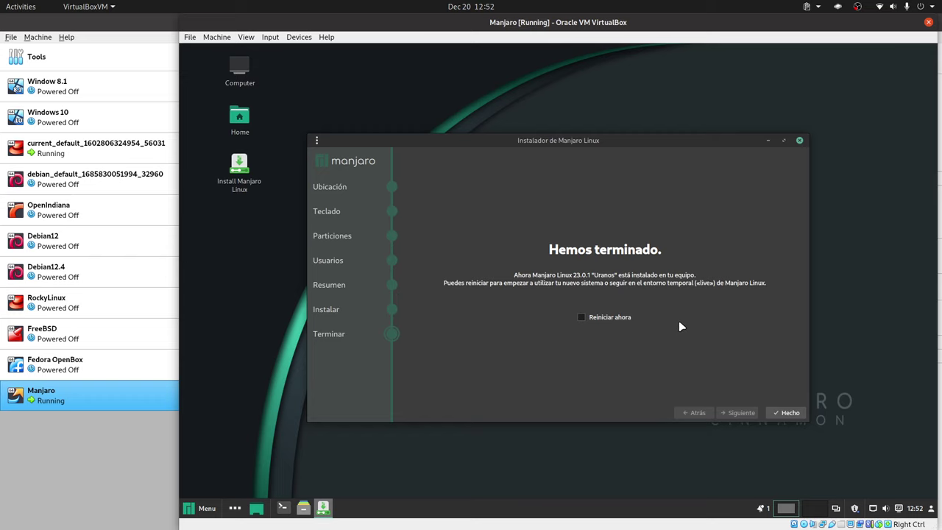
# Finish the installer with 'Reiniciar ahora', then power off the Manjaro VM via Close > Power Off.
pyautogui.click(598, 318)
pyautogui.click(784, 413)
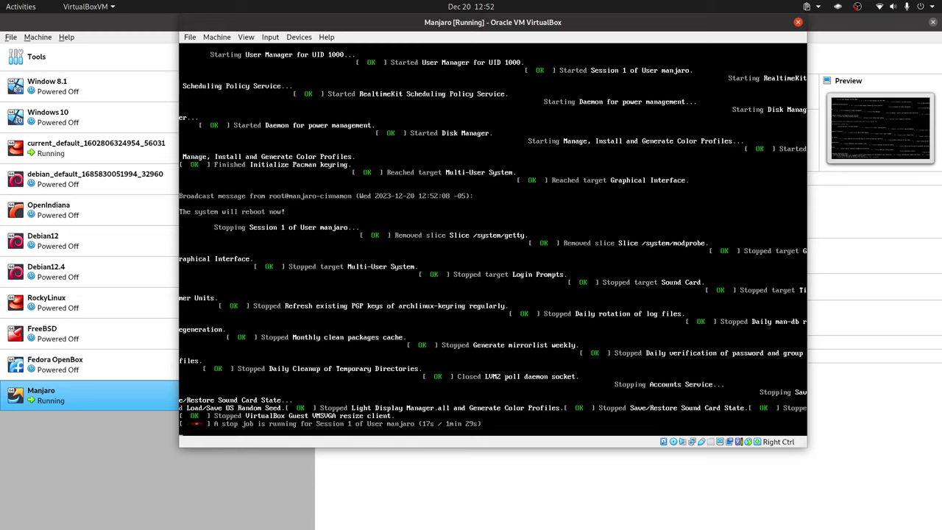
pyautogui.rightClick(99, 401)
pyautogui.moveTo(195, 297)
pyautogui.click(309, 323)
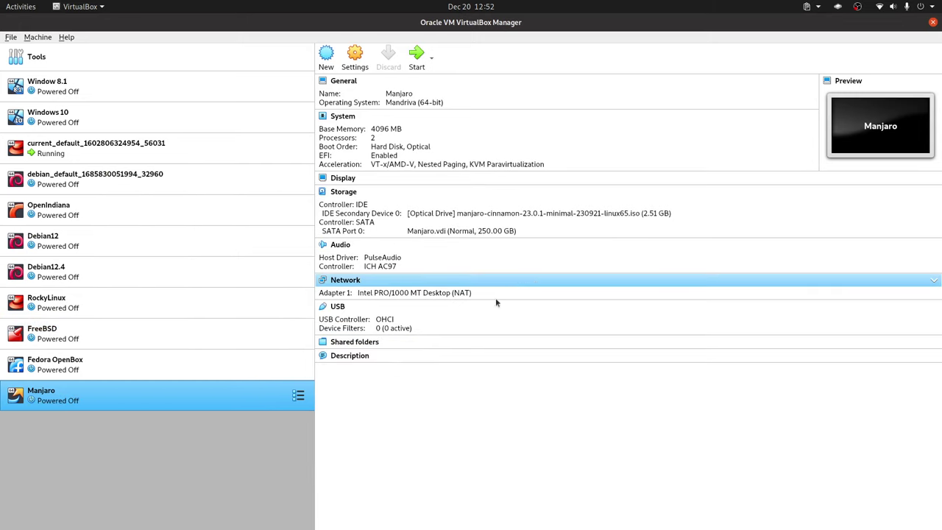
# Start the Manjaro VM and log in to Cinnamon with the account password.
pyautogui.doubleClick(234, 397)
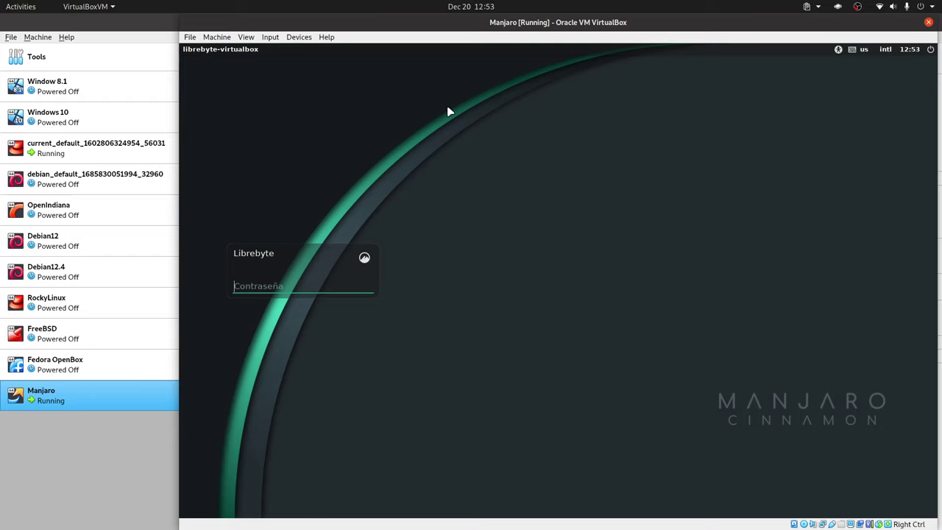
pyautogui.write('***')
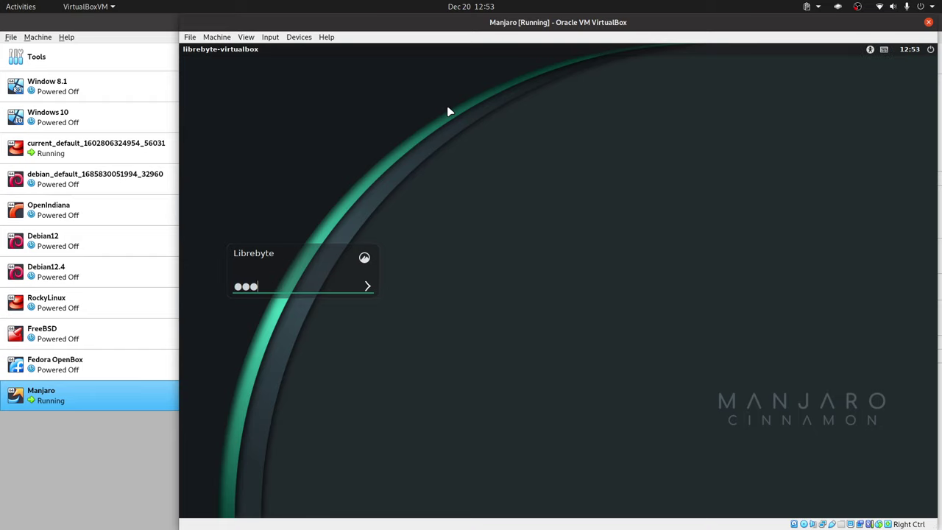
pyautogui.press('Return')
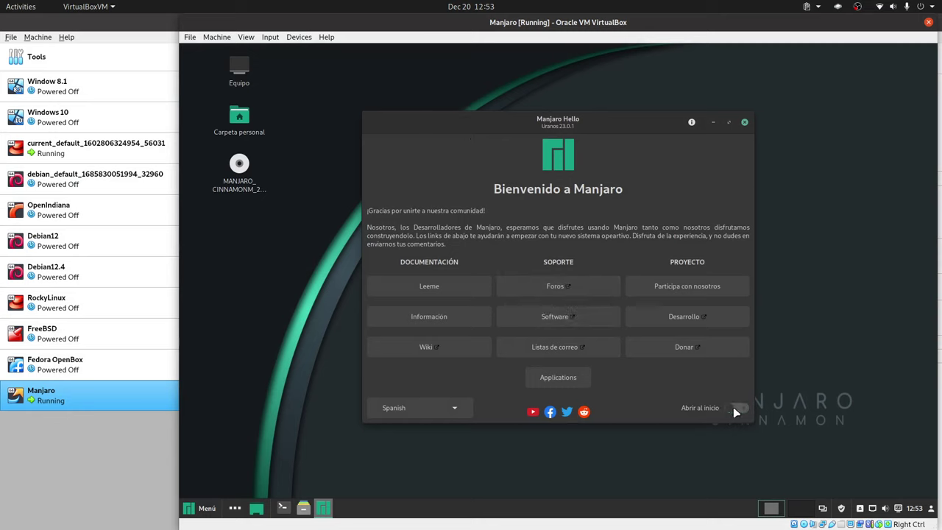
# Close Manjaro Hello and open the Cinnamon Menú to show its Lugares folders.
pyautogui.click(744, 121)
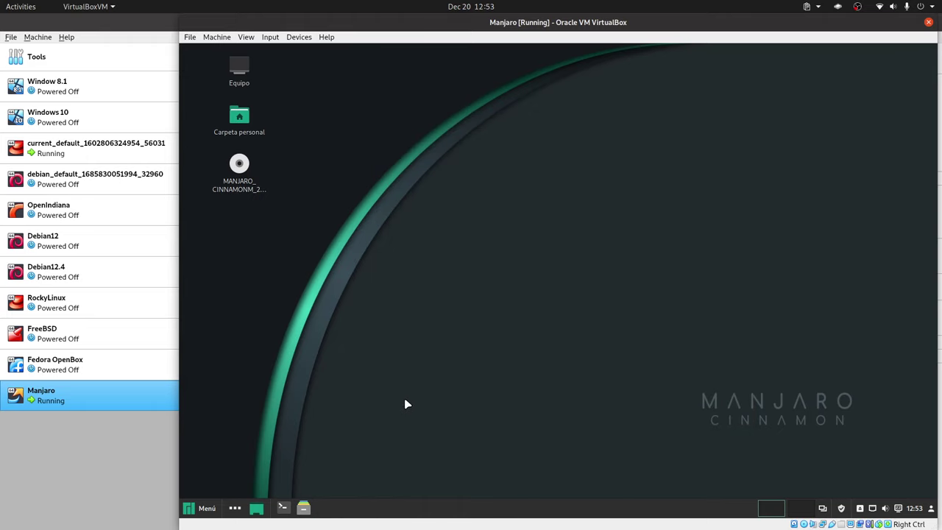
pyautogui.click(208, 507)
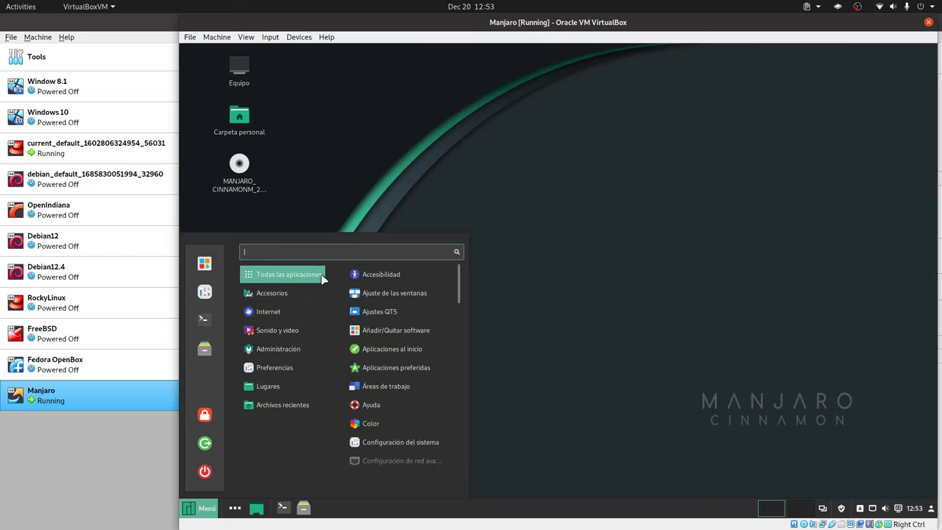
pyautogui.moveTo(312, 302)
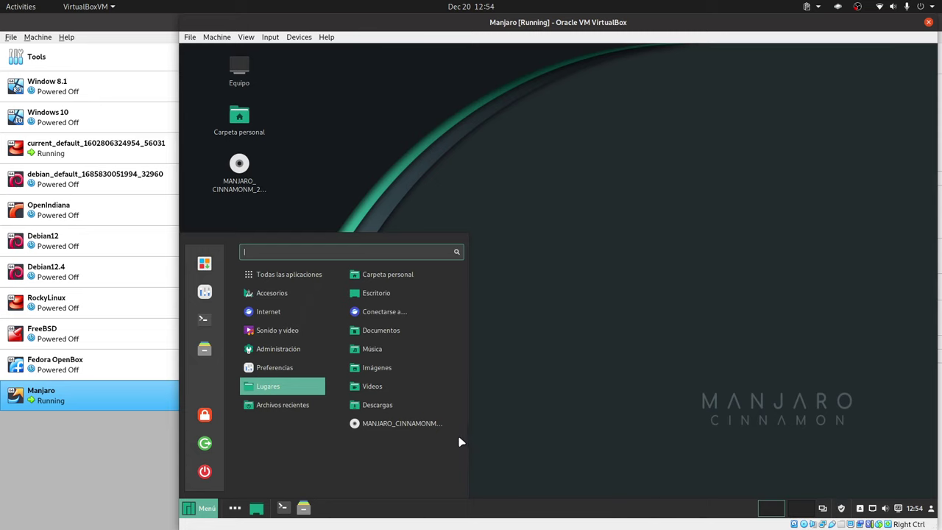
# Open Configuración del sistema from the menu sidebar.
pyautogui.click(205, 292)
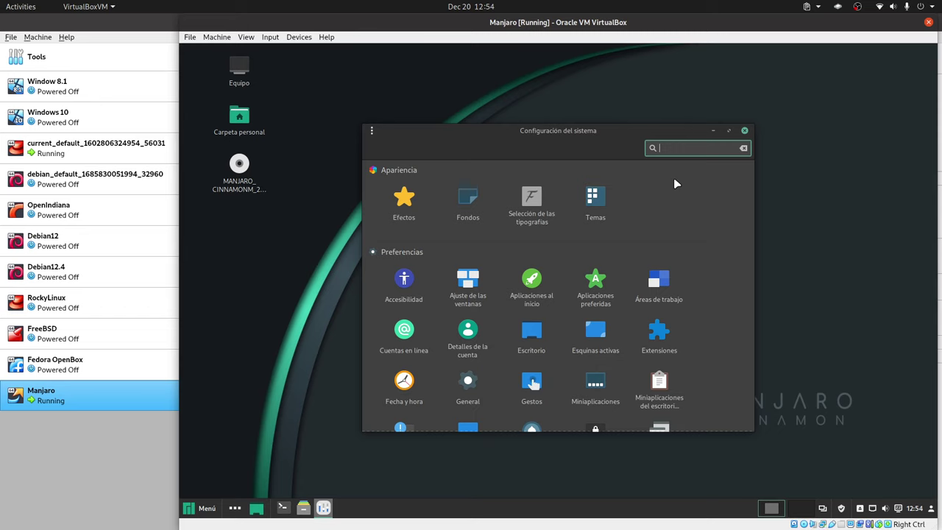
pyautogui.scroll(-6, 660, 257)
pyautogui.scroll(6, 660, 254)
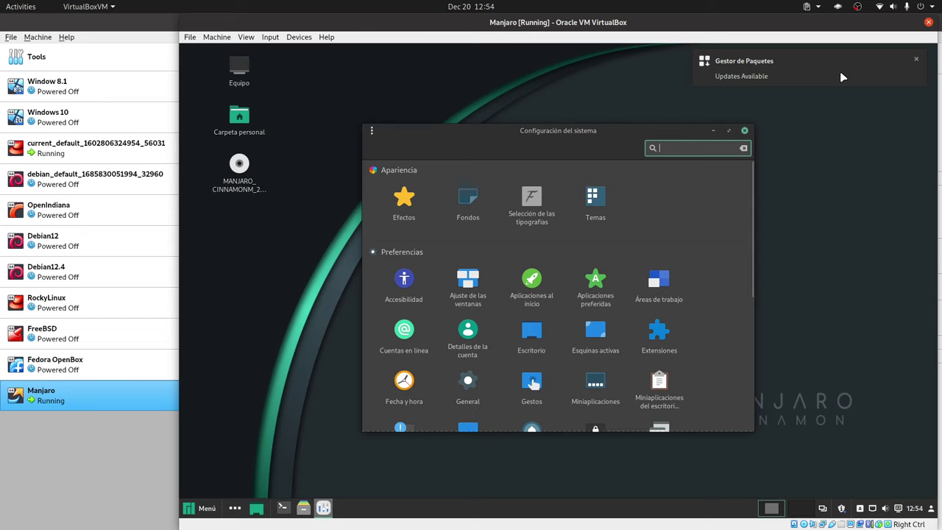
# Dismiss the updates notification, switch the VM to full screen, and open Carpeta personal.
pyautogui.click(917, 59)
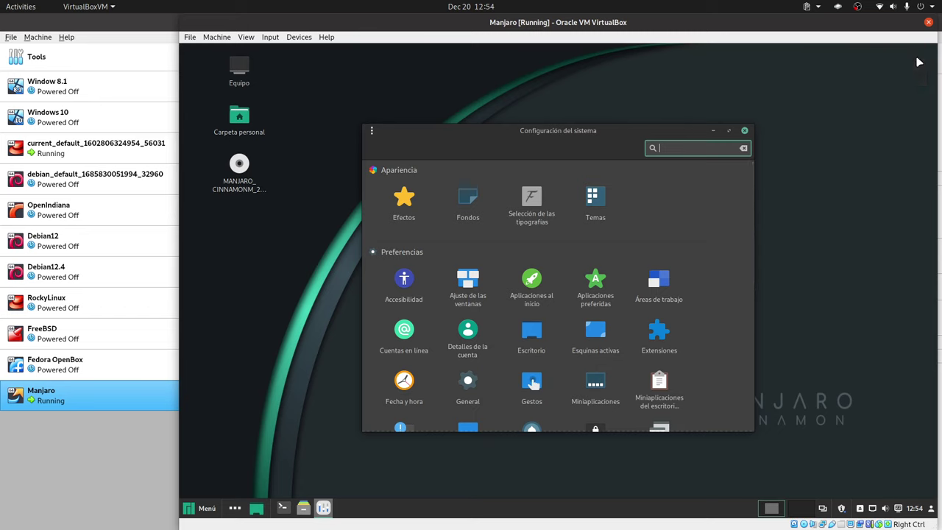
pyautogui.click(821, 275)
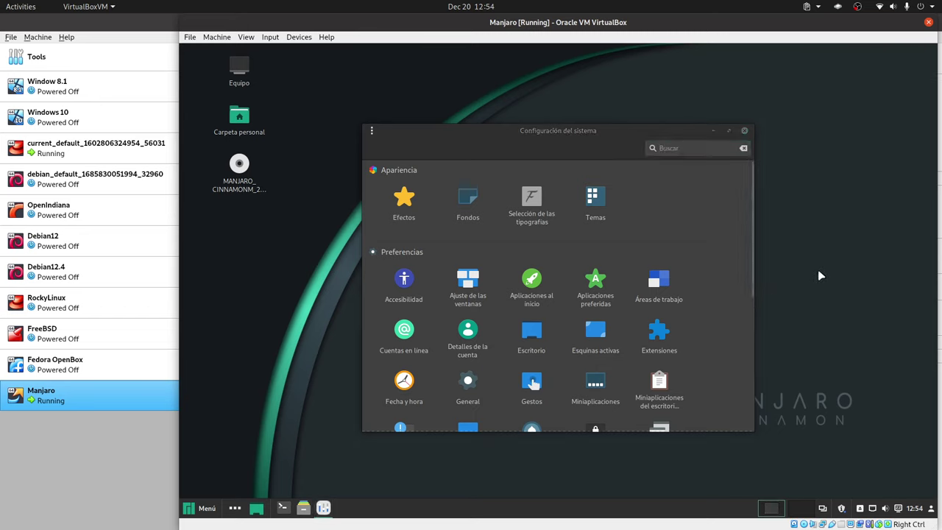
pyautogui.press('Control_R+f')
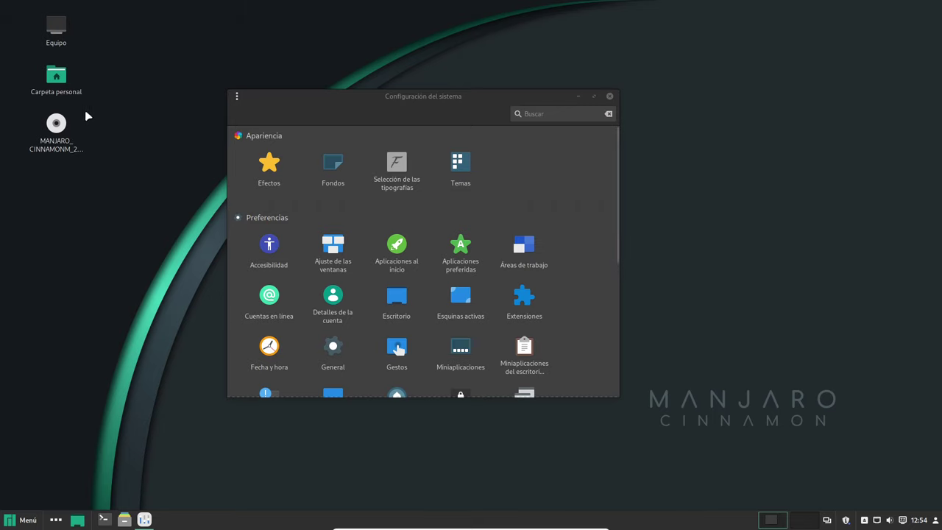
pyautogui.doubleClick(56, 75)
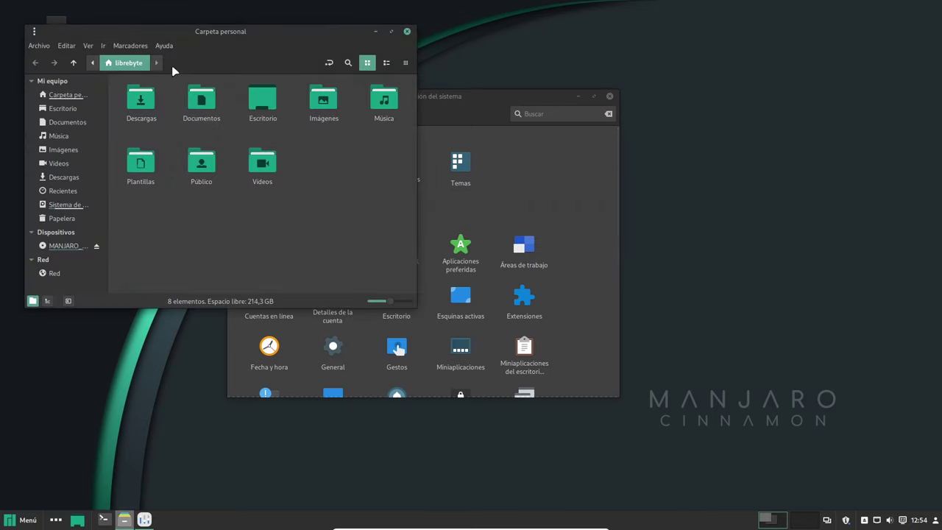
# View Nemo's version in Ayuda > Acerca de, then close the dialog.
pyautogui.click(163, 46)
pyautogui.click(226, 100)
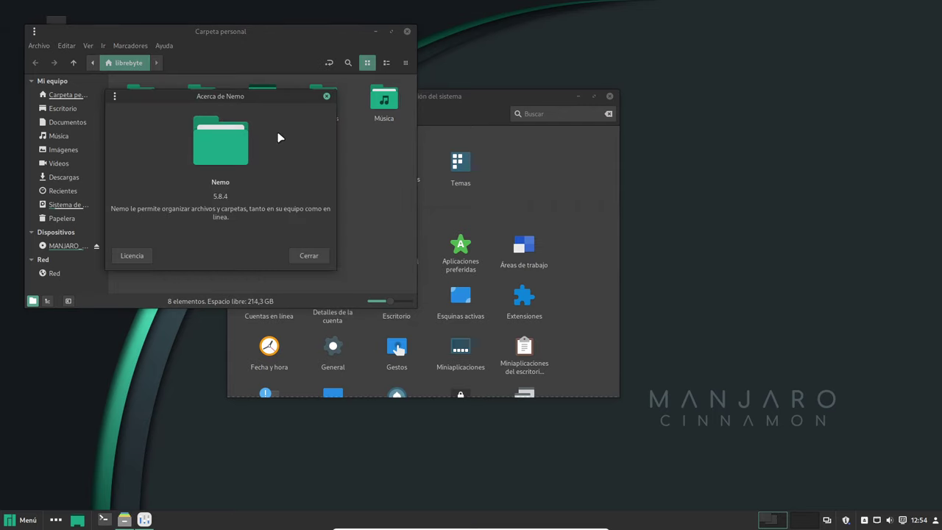
pyautogui.click(322, 94)
# Maximize the Carpeta personal window and launch Añadir/Quitar software from the Menú.
pyautogui.doubleClick(349, 32)
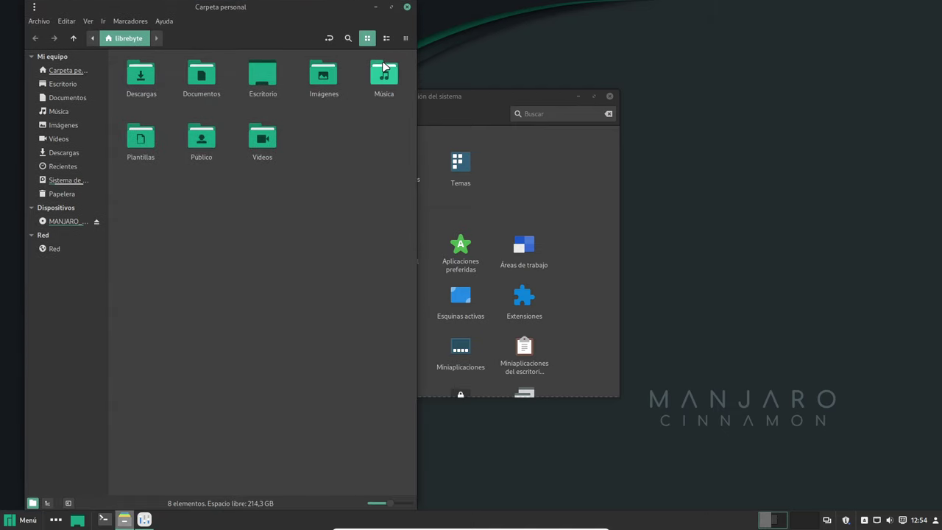
pyautogui.doubleClick(318, 9)
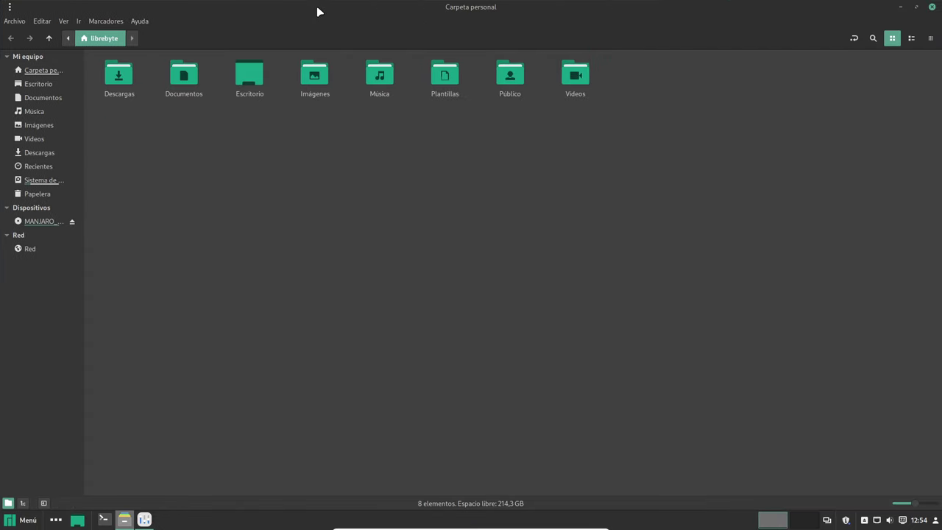
pyautogui.doubleClick(317, 8)
pyautogui.doubleClick(315, 32)
pyautogui.click(16, 521)
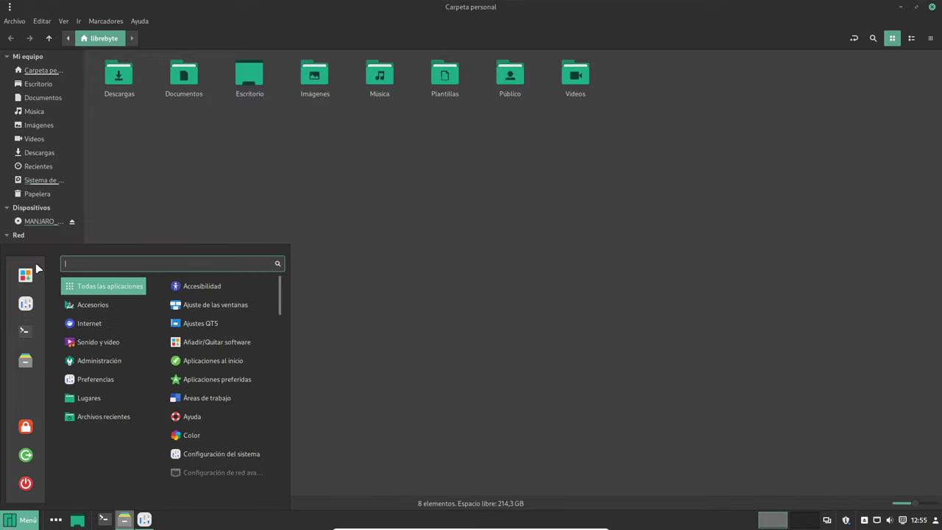
pyautogui.click(27, 275)
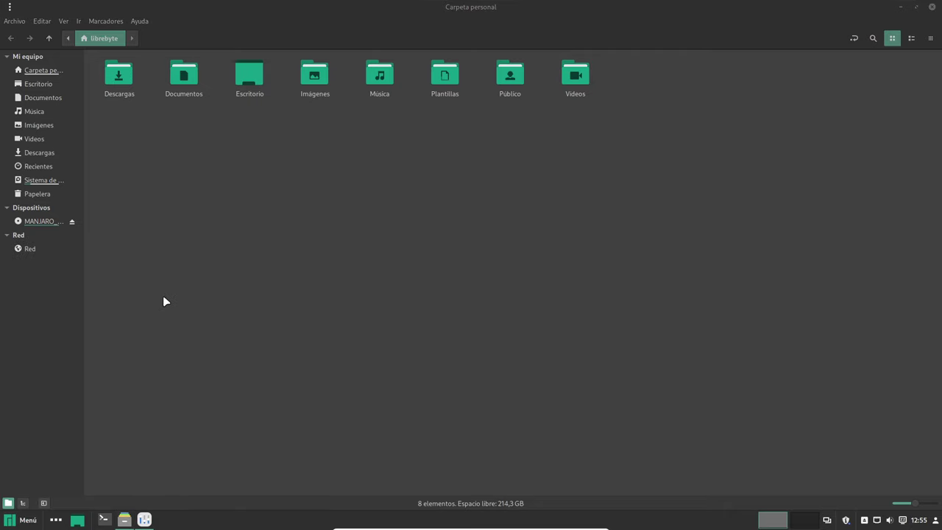
# Move the Pamac window, view its About dialog showing version 11.6.0-1, then close it.
pyautogui.click(916, 7)
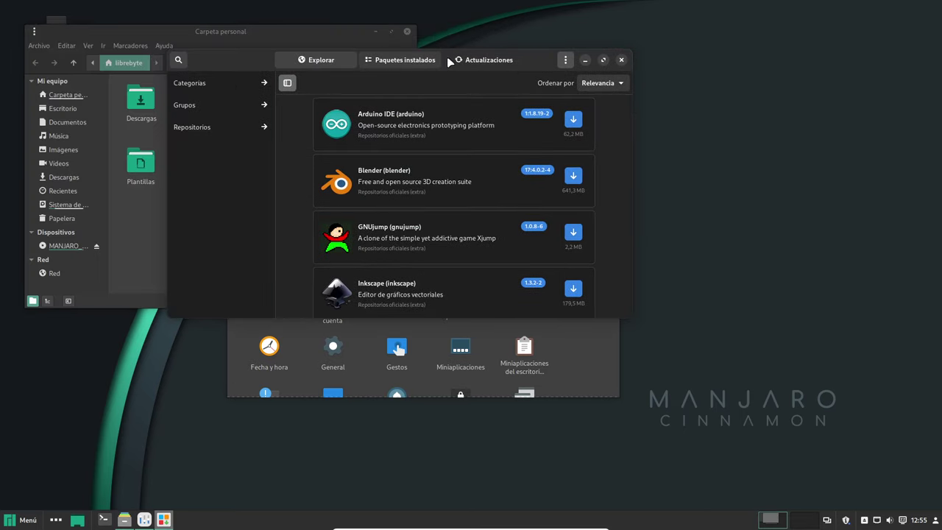
pyautogui.moveTo(556, 61); pyautogui.dragTo(652, 69)
pyautogui.click(652, 69)
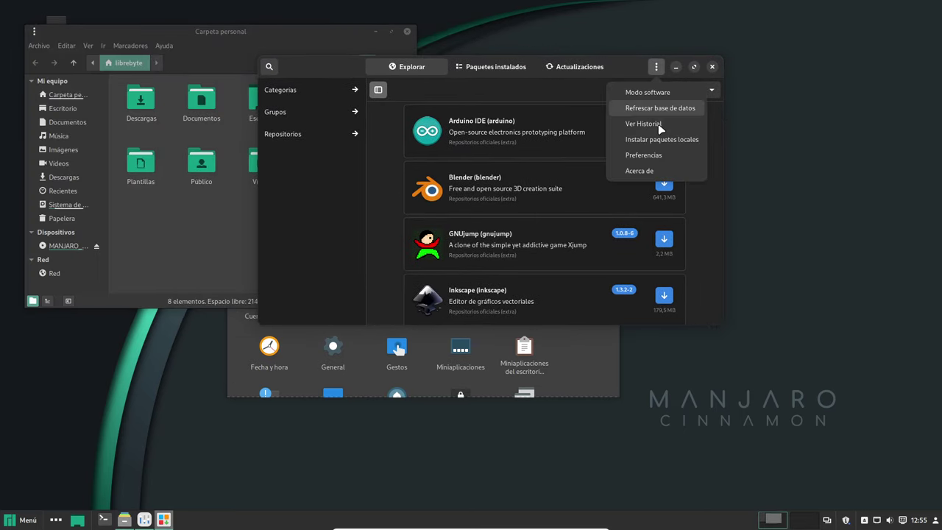
pyautogui.click(653, 169)
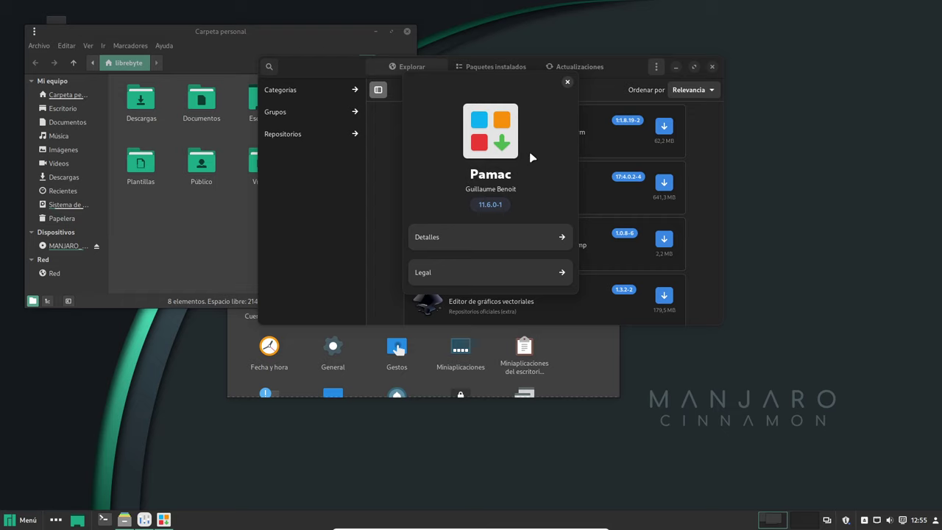
pyautogui.click(567, 82)
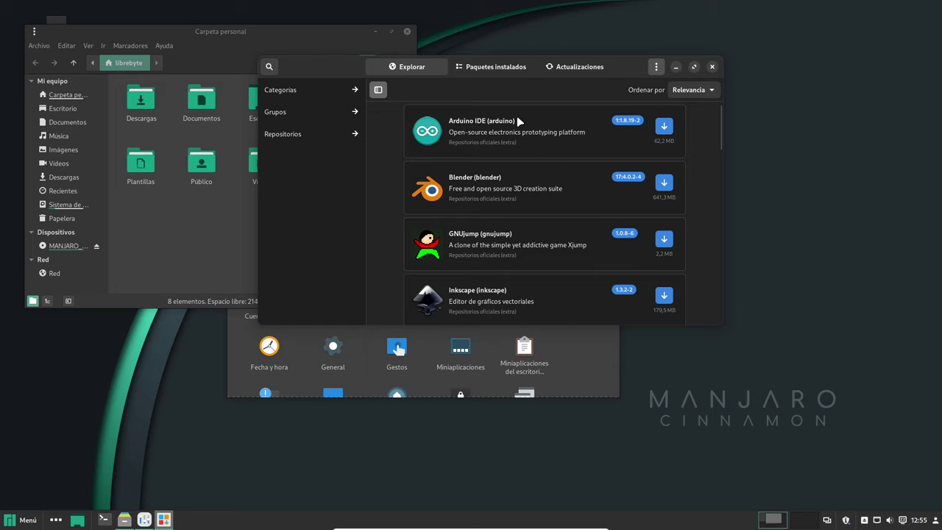
# Search for geany and mark it for installation.
pyautogui.click(269, 67)
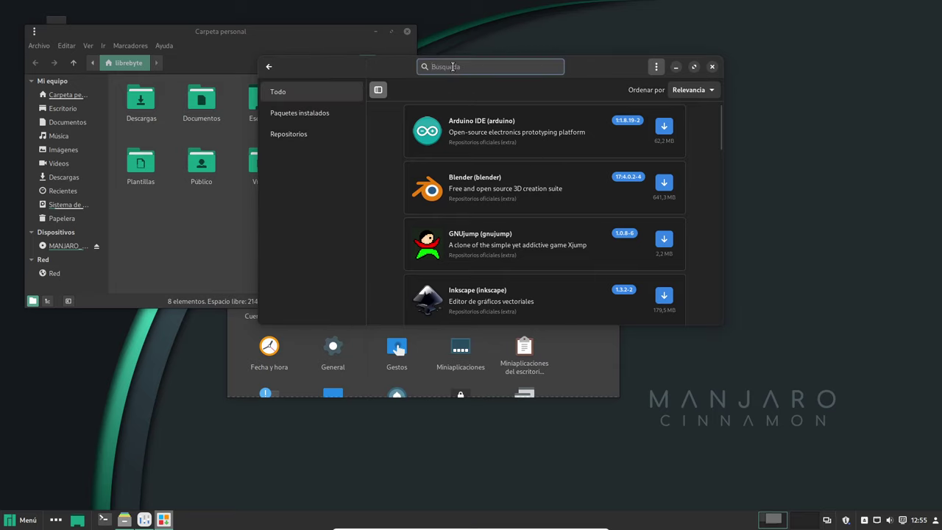
pyautogui.write('geany')
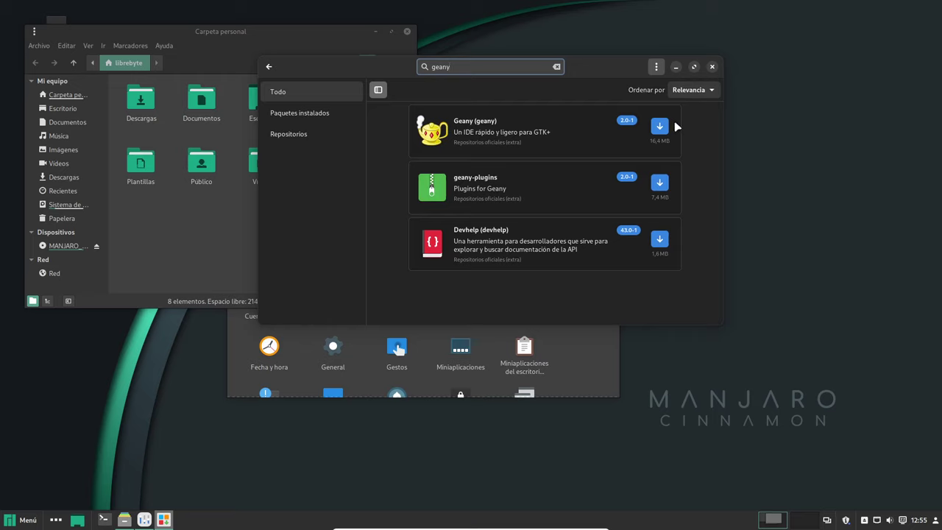
pyautogui.click(662, 129)
# Apply with the account password, adding geany-plugins as an optional dependency (840,5 MB download).
pyautogui.click(677, 315)
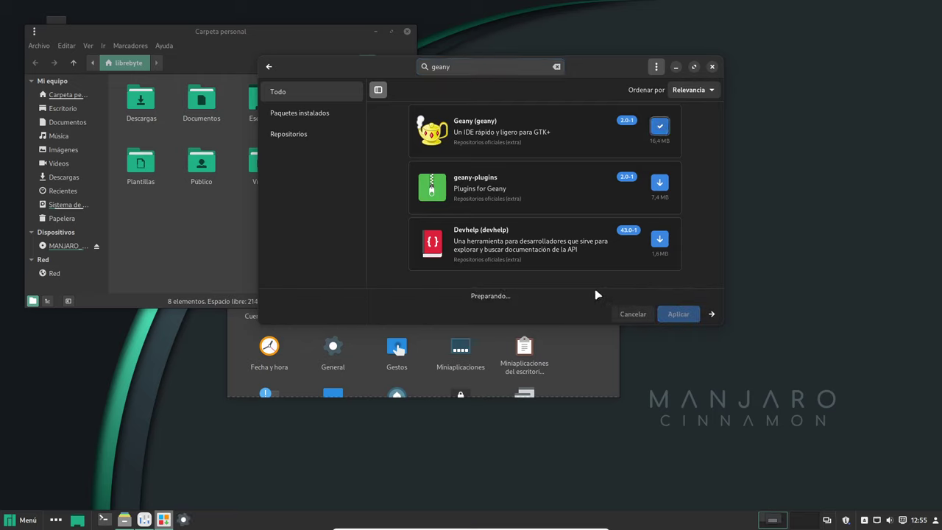
pyautogui.write('••')
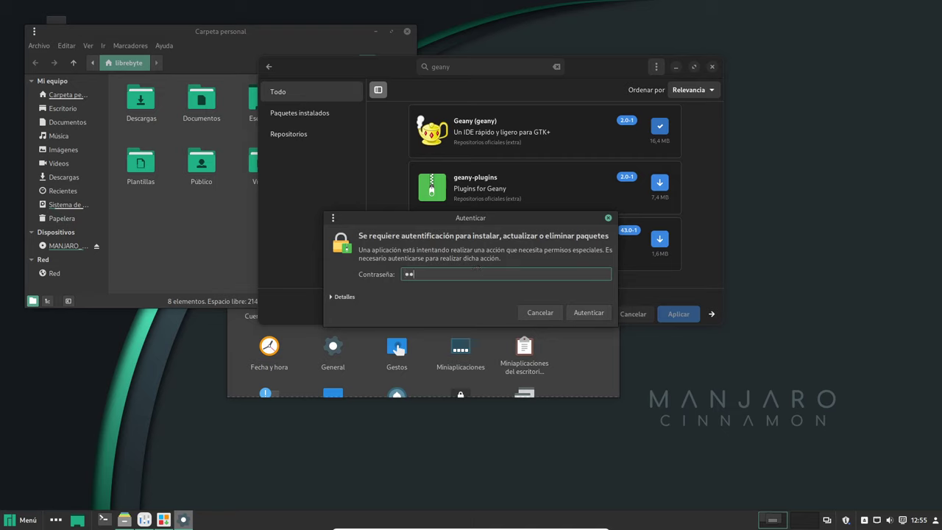
pyautogui.click(572, 312)
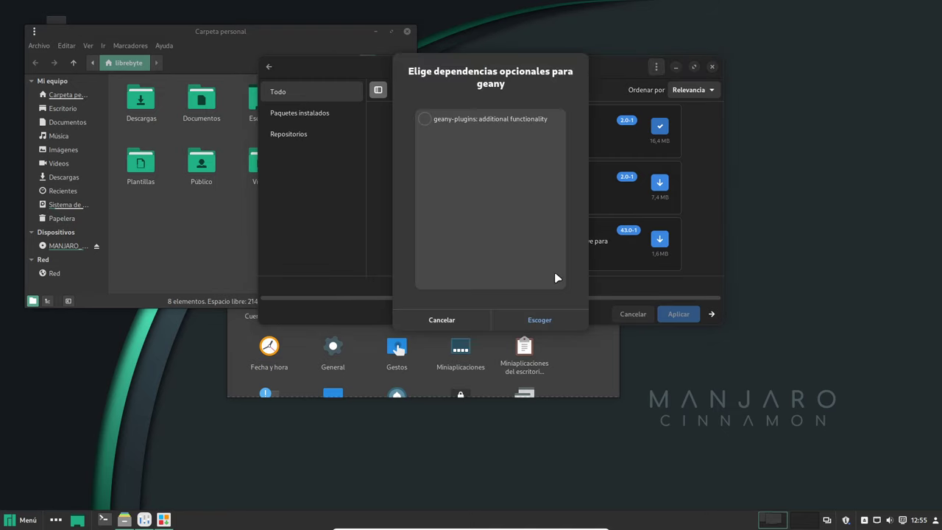
pyautogui.click(475, 123)
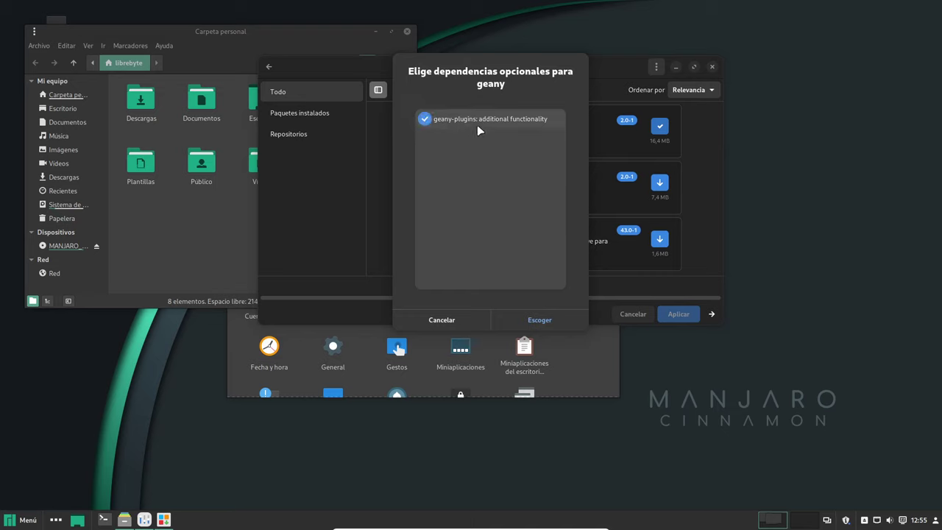
pyautogui.click(540, 321)
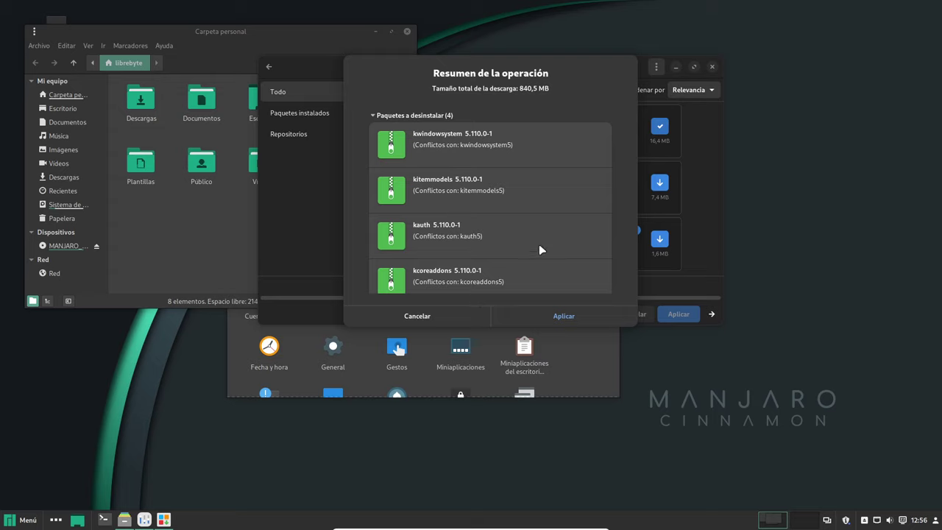
# Review the Resumen de la operación package list, then cancel it, leaving Geany pending.
pyautogui.scroll(-6, 573, 200)
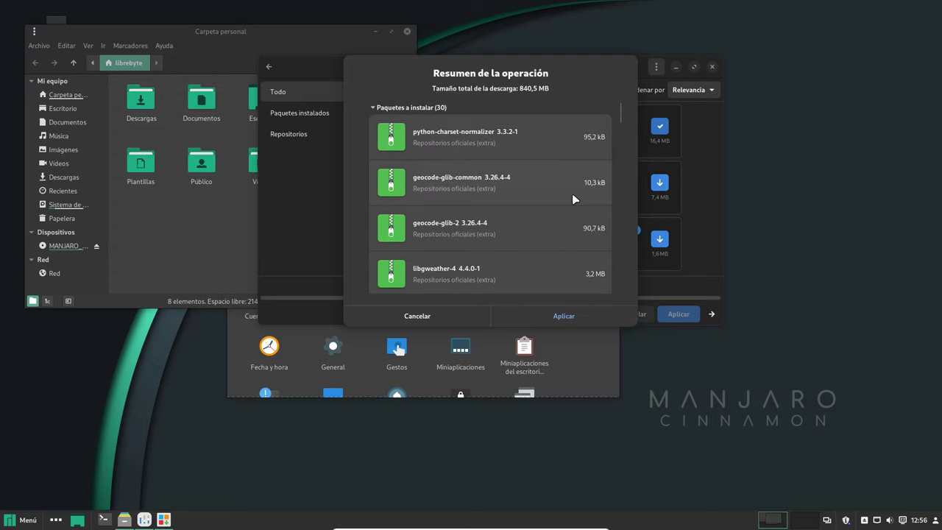
pyautogui.scroll(3, 572, 193)
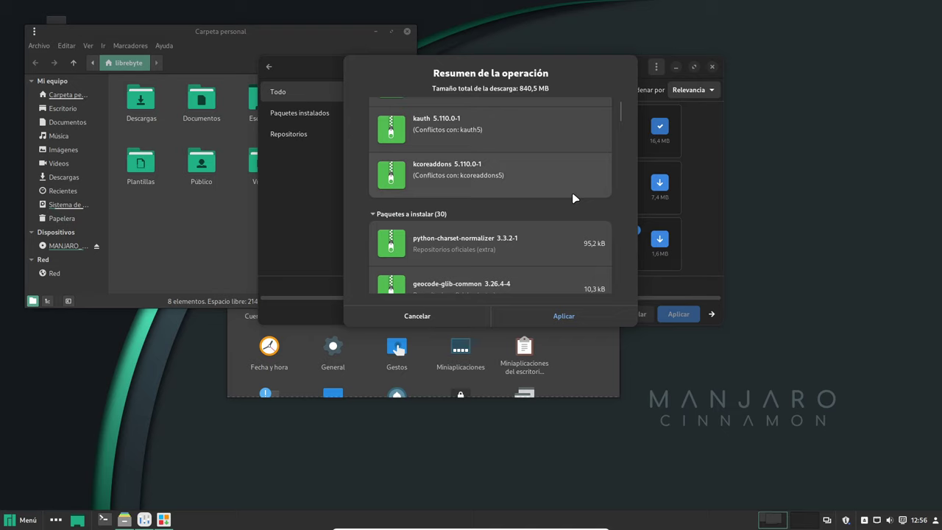
pyautogui.scroll(2, 573, 197)
pyautogui.scroll(-2, 573, 198)
pyautogui.scroll(-5, 573, 198)
pyautogui.scroll(5, 574, 199)
pyautogui.scroll(2, 560, 184)
pyautogui.scroll(-1, 552, 210)
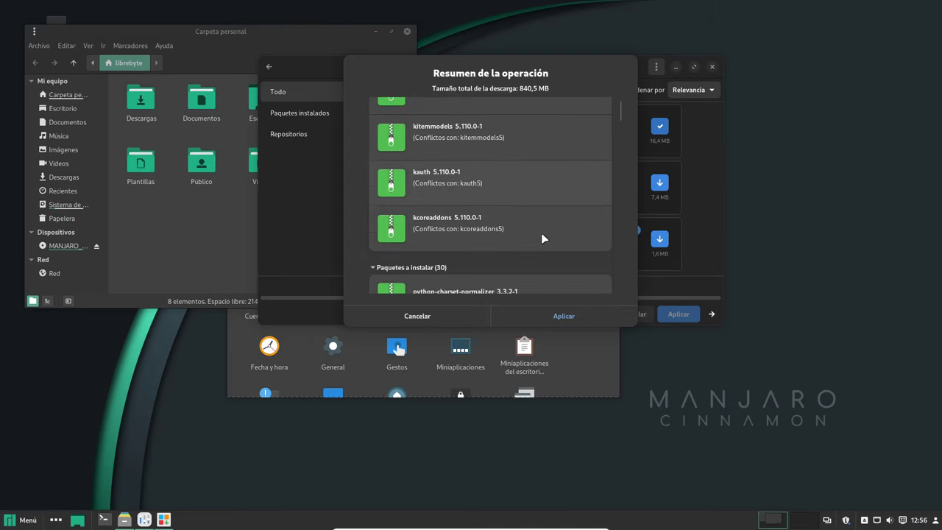
pyautogui.scroll(-2, 540, 231)
pyautogui.scroll(-1, 544, 219)
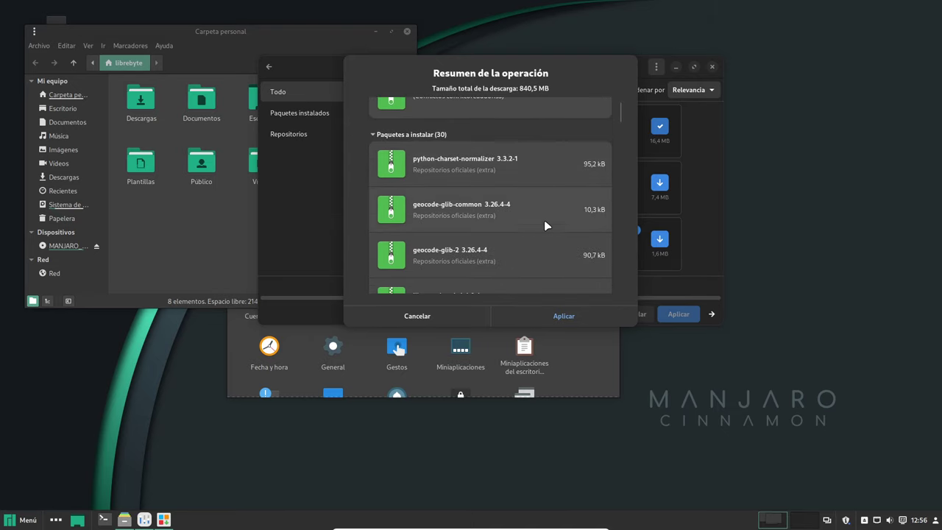
pyautogui.scroll(-8, 544, 220)
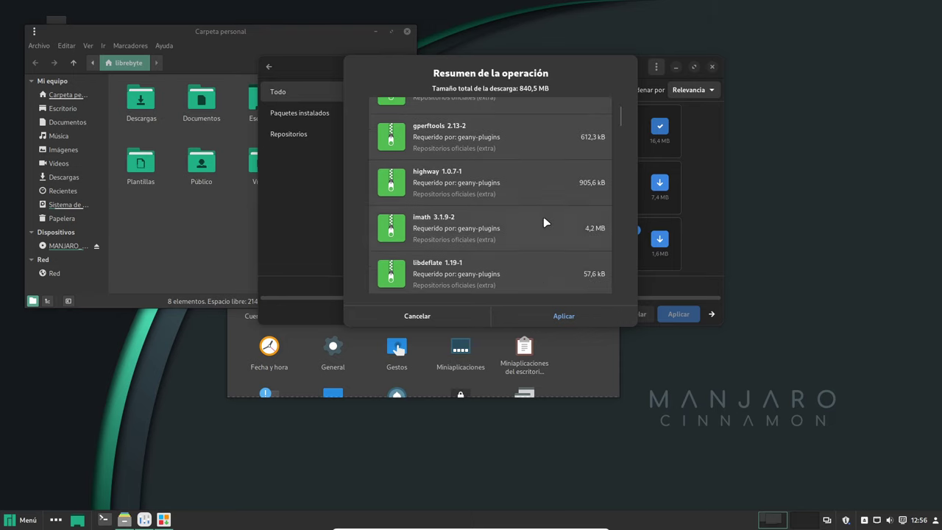
pyautogui.scroll(-10, 543, 221)
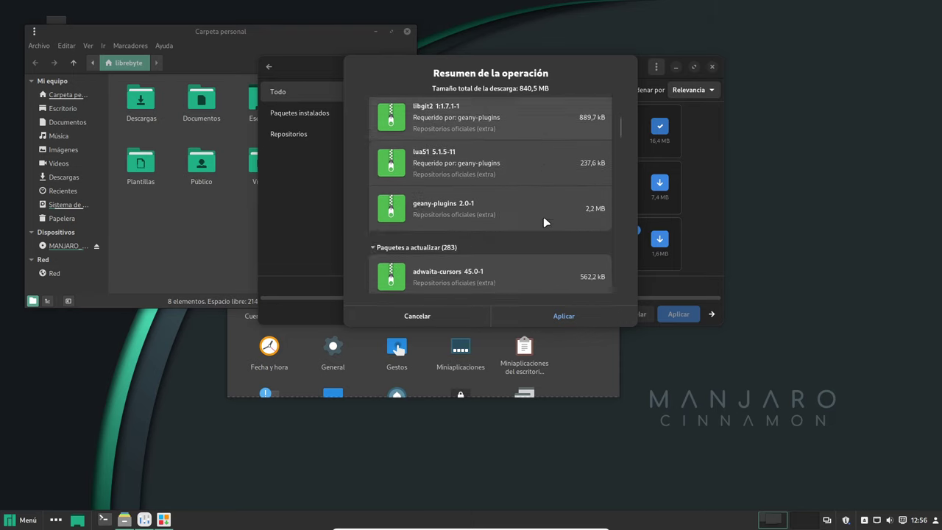
pyautogui.scroll(-6, 543, 222)
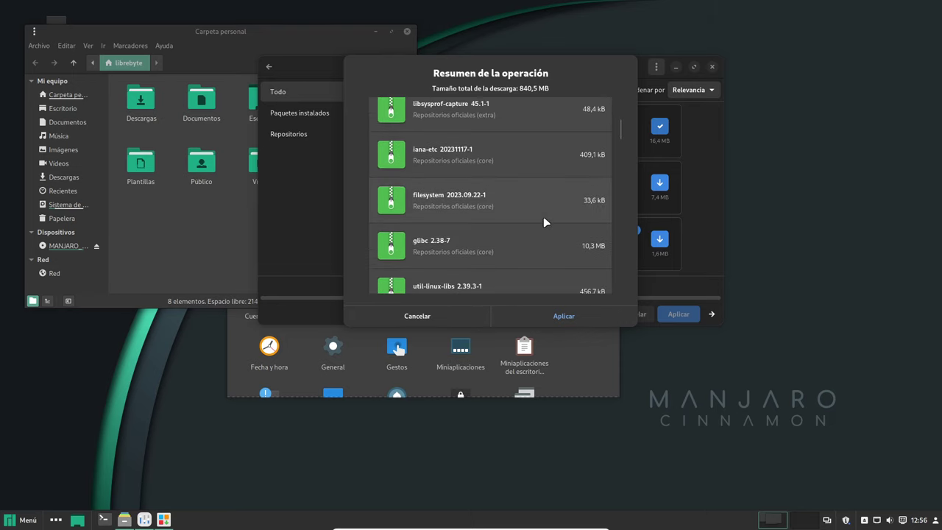
pyautogui.scroll(-8, 543, 222)
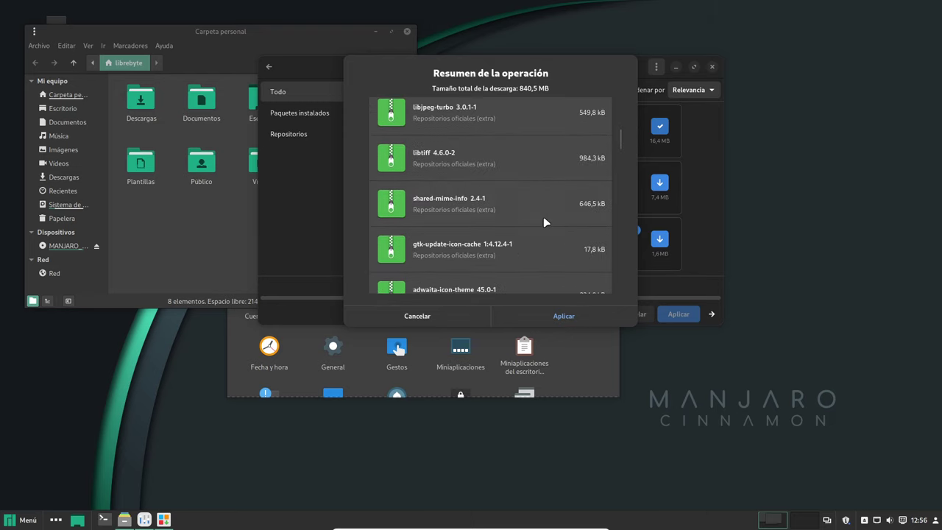
pyautogui.scroll(-3, 543, 217)
pyautogui.click(417, 316)
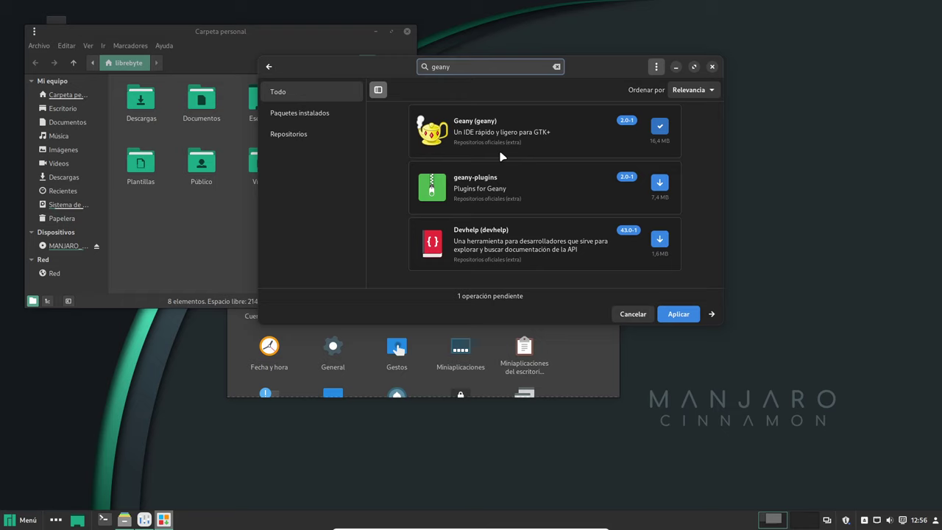
# Apply the pending Geany install without geany-plugins, review the summary, then cancel it.
pyautogui.click(676, 315)
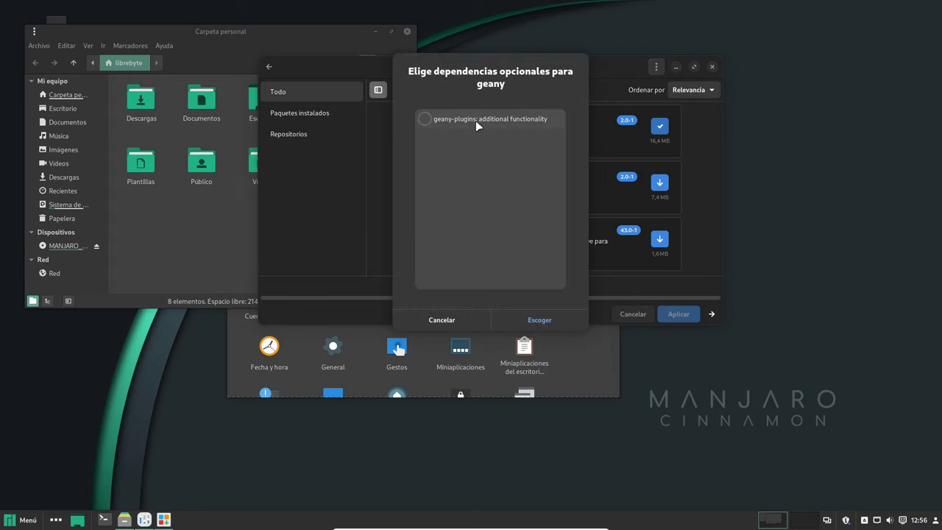
pyautogui.click(541, 321)
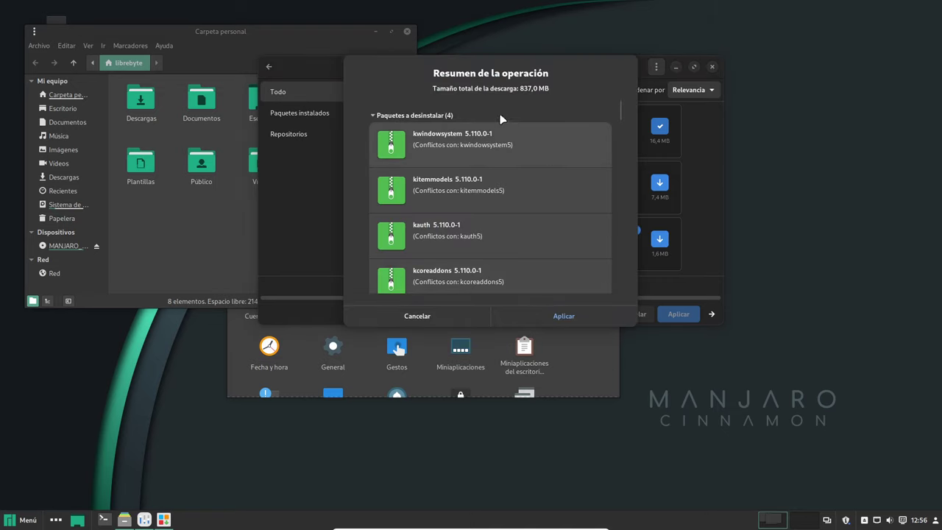
pyautogui.click(435, 120)
pyautogui.click(436, 120)
pyautogui.scroll(-5, 546, 213)
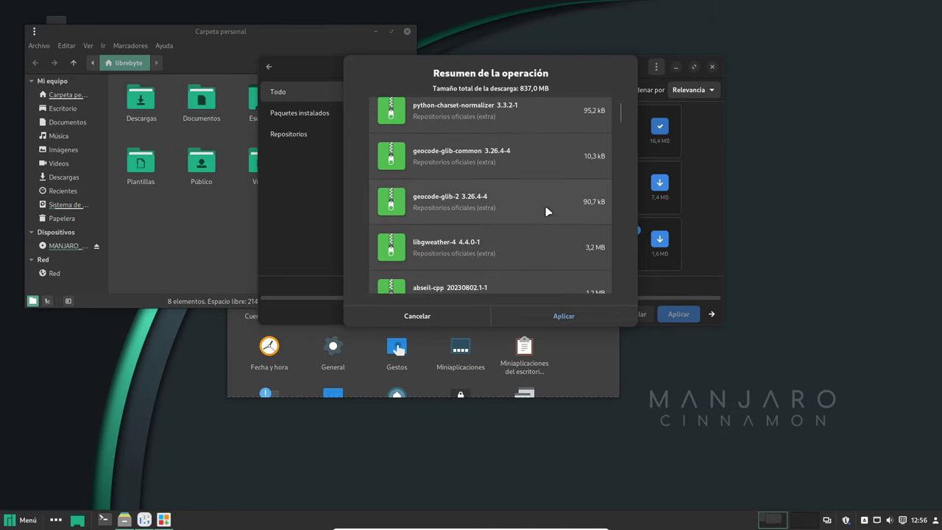
pyautogui.scroll(2, 545, 212)
pyautogui.scroll(-3, 545, 212)
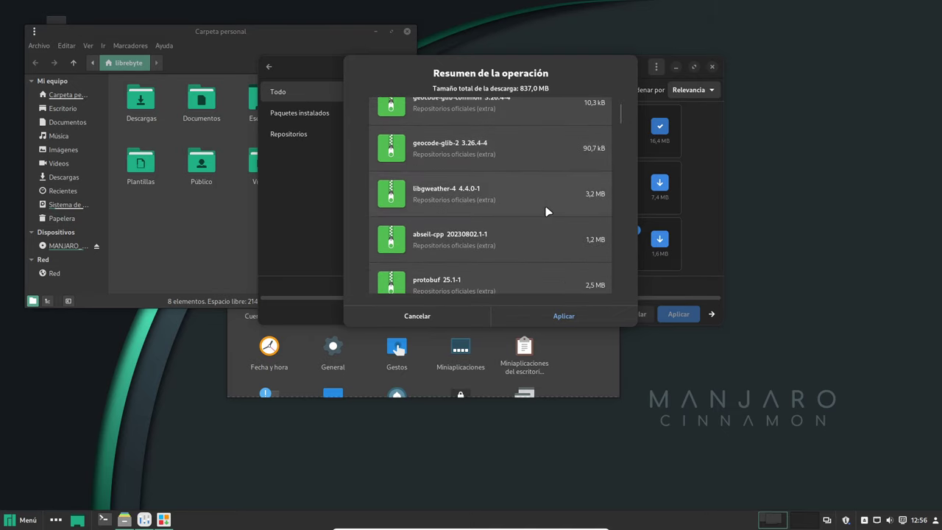
pyautogui.scroll(-3, 545, 212)
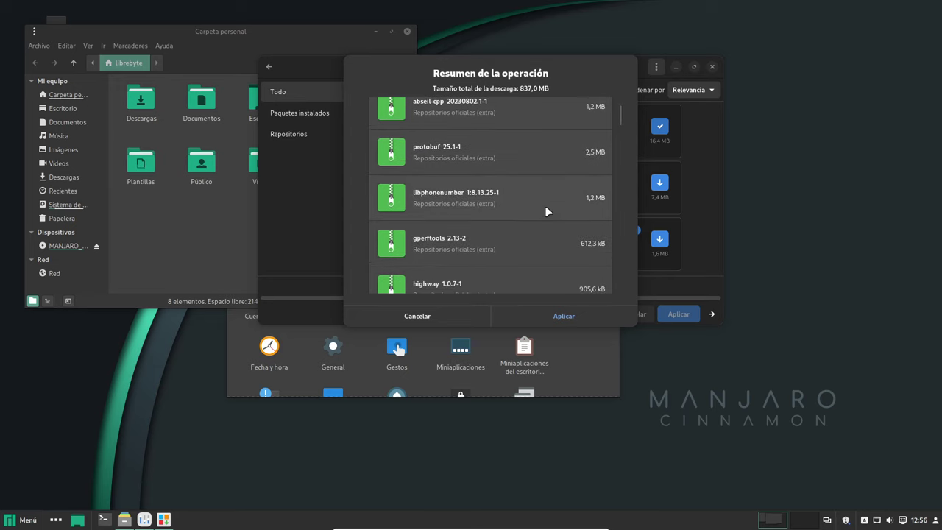
pyautogui.scroll(-10, 546, 212)
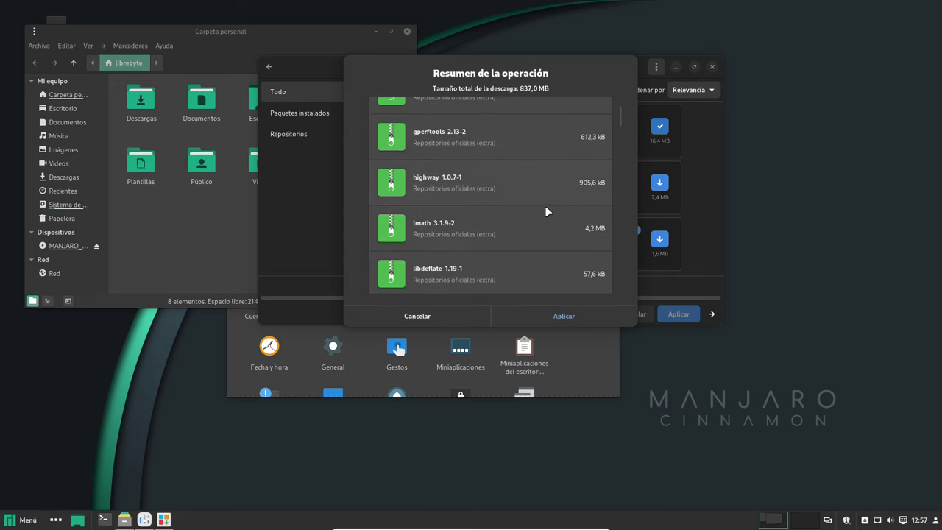
pyautogui.scroll(-6, 544, 205)
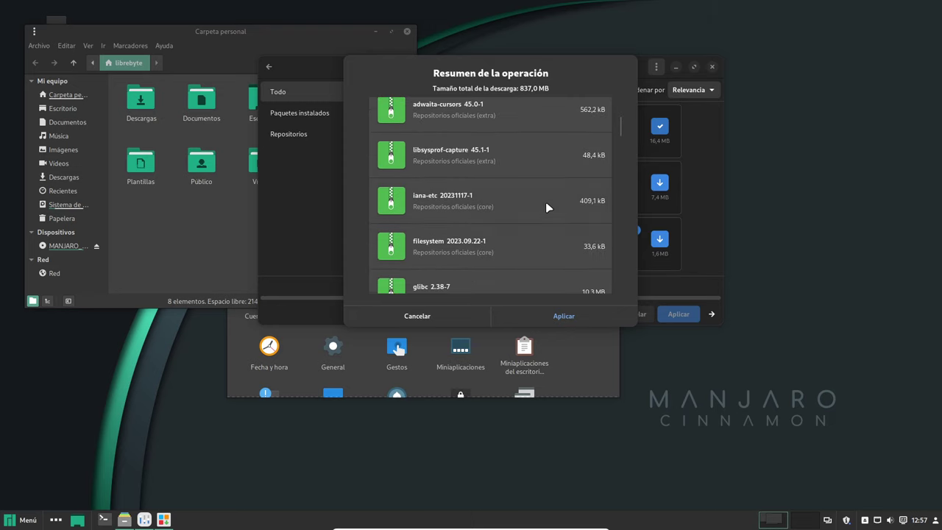
pyautogui.scroll(3, 545, 205)
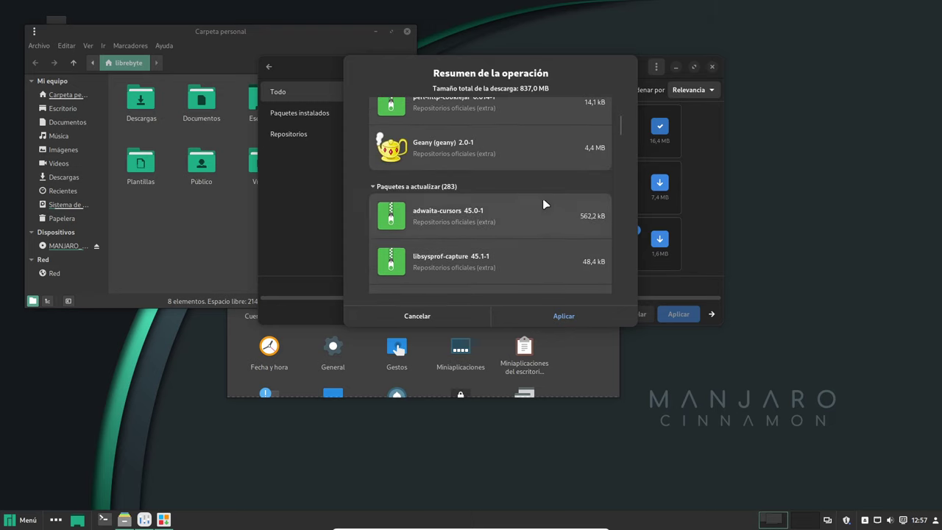
pyautogui.click(433, 312)
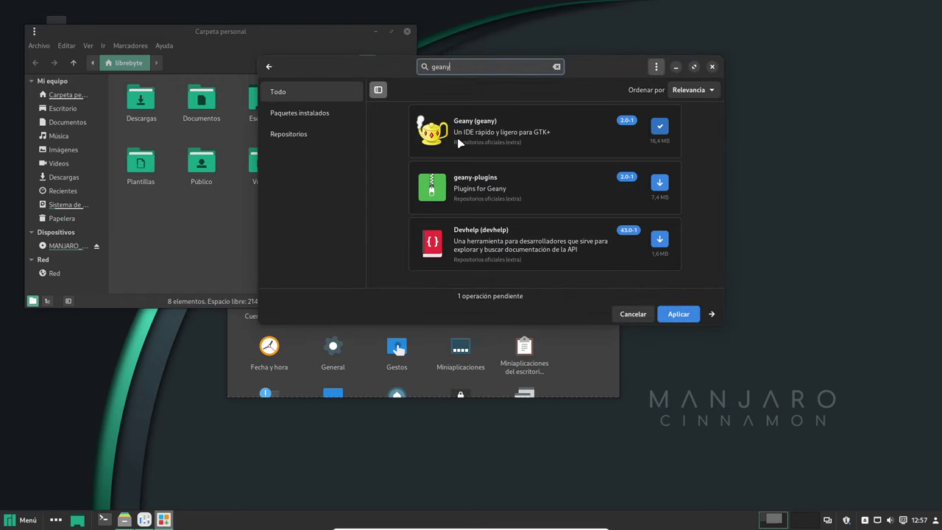
# Browse the Actualizaciones list (806,5 MB) and move Pamac's window toward the top right.
pyautogui.click(269, 67)
pyautogui.click(593, 68)
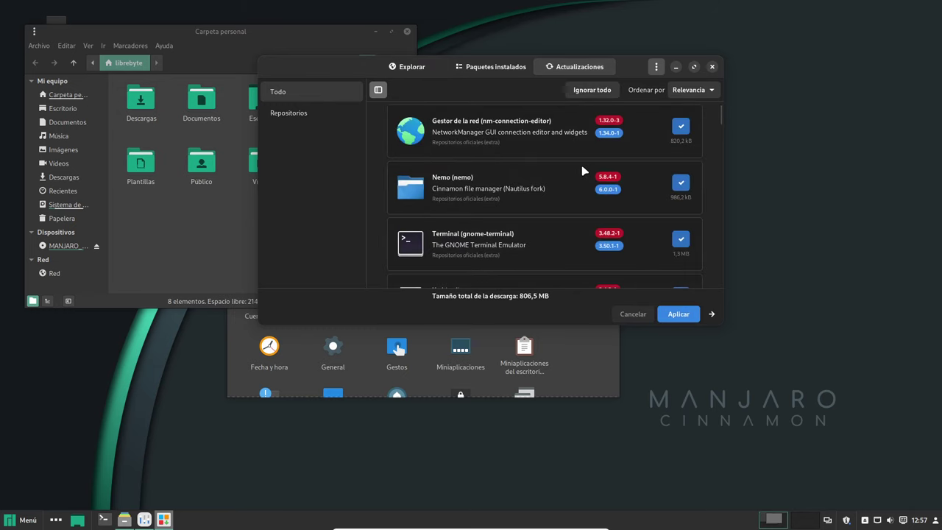
pyautogui.scroll(-3, 581, 171)
pyautogui.scroll(3, 581, 171)
pyautogui.scroll(-9, 597, 165)
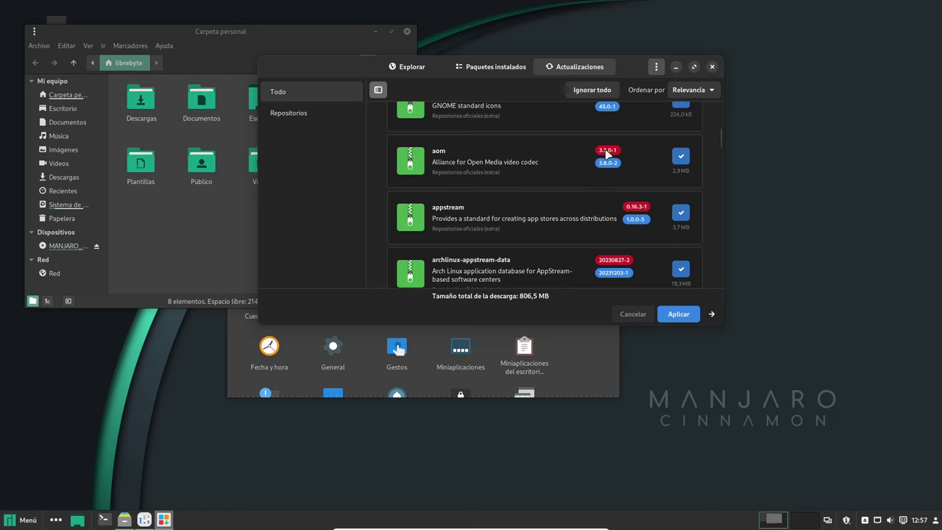
pyautogui.scroll(-3, 600, 158)
pyautogui.scroll(-18, 600, 157)
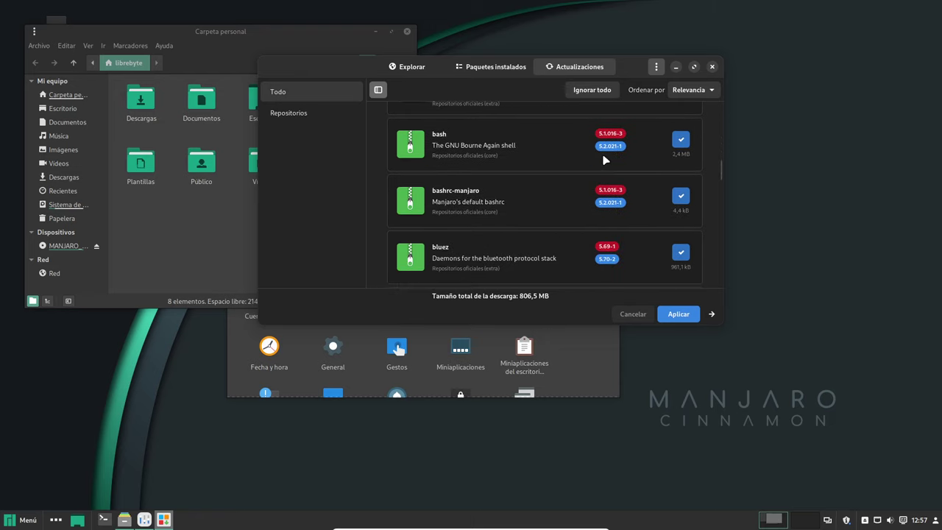
pyautogui.scroll(-15, 606, 161)
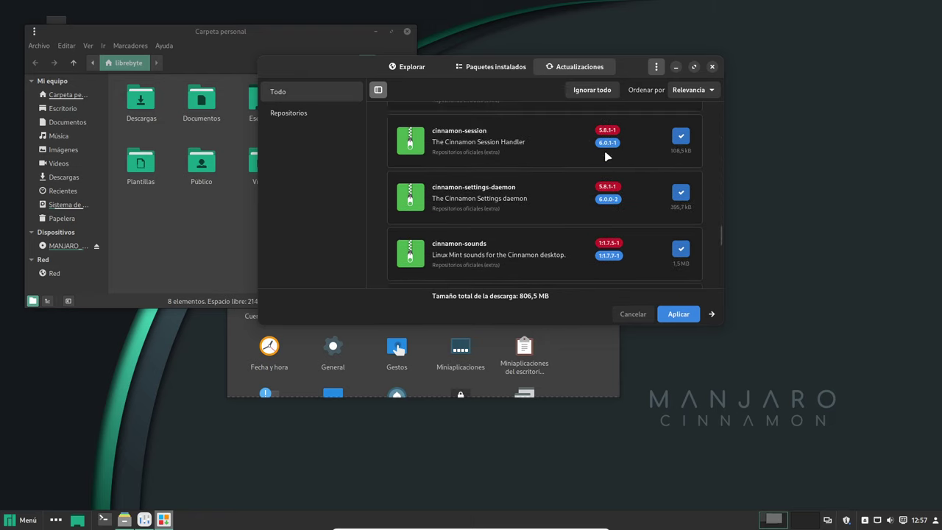
pyautogui.scroll(-15, 609, 157)
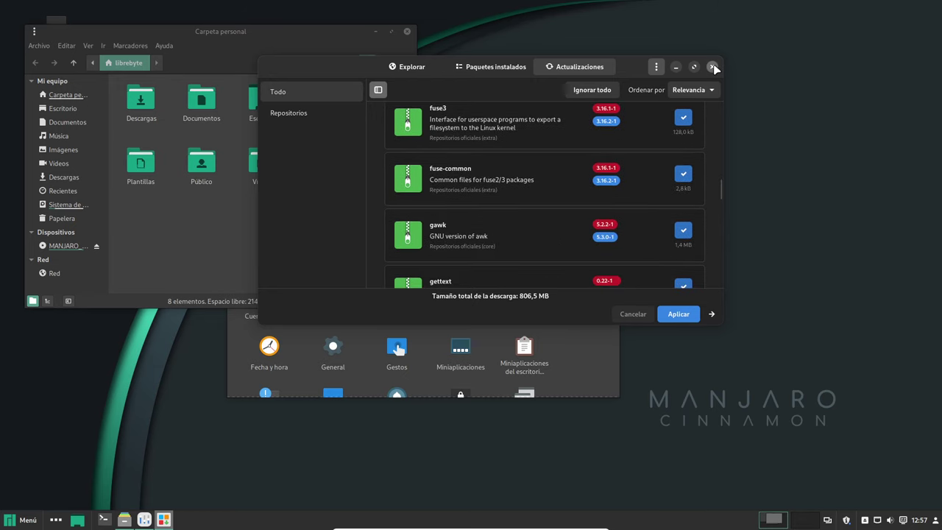
pyautogui.moveTo(715, 68); pyautogui.dragTo(709, 84)
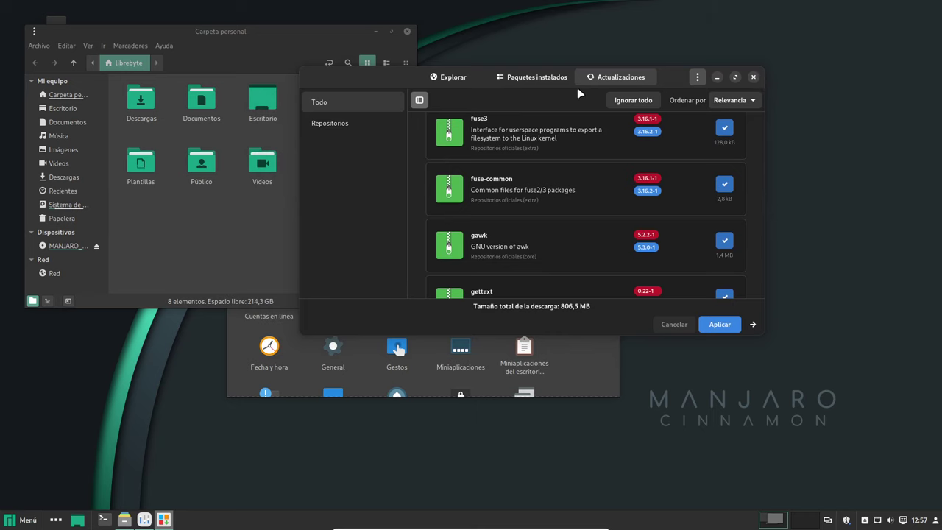
pyautogui.moveTo(529, 79); pyautogui.dragTo(546, 38)
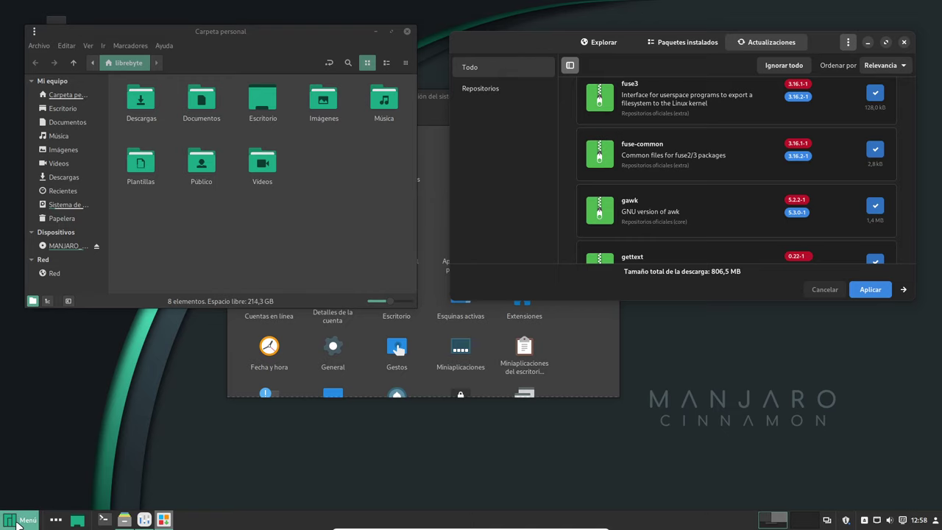
# Launch the Text editor from the applications menu.
pyautogui.click(21, 520)
pyautogui.moveTo(114, 324)
pyautogui.moveTo(128, 308)
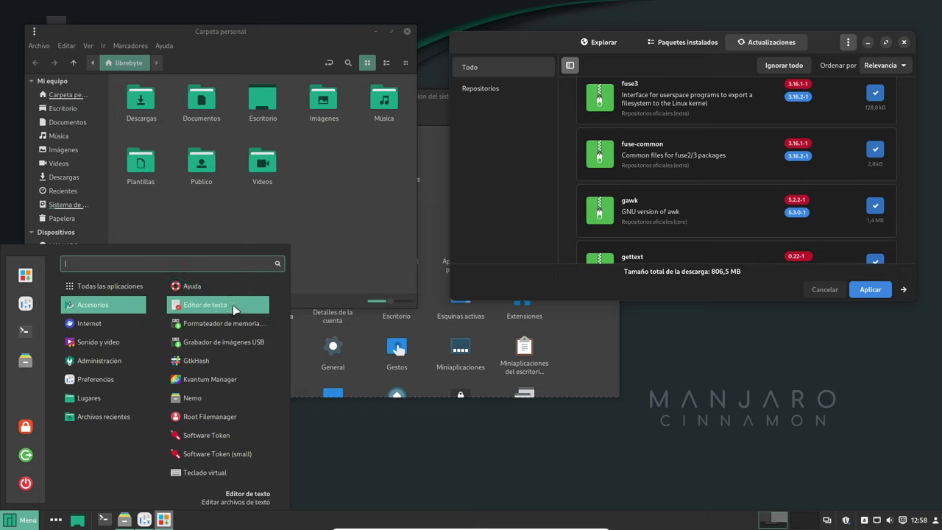
pyautogui.press('Escape')
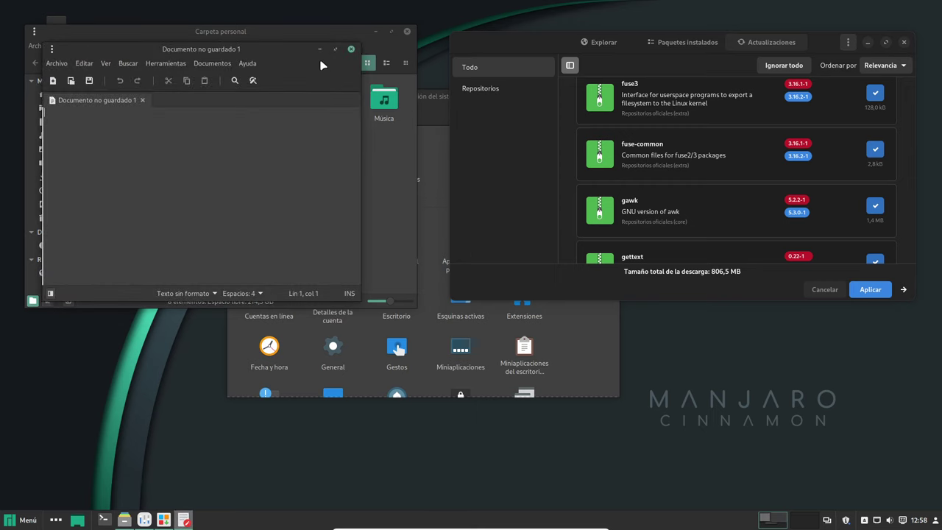
# View the Text editor's Acerca de information and move its window down and right.
pyautogui.moveTo(275, 47); pyautogui.dragTo(394, 163)
pyautogui.click(394, 176)
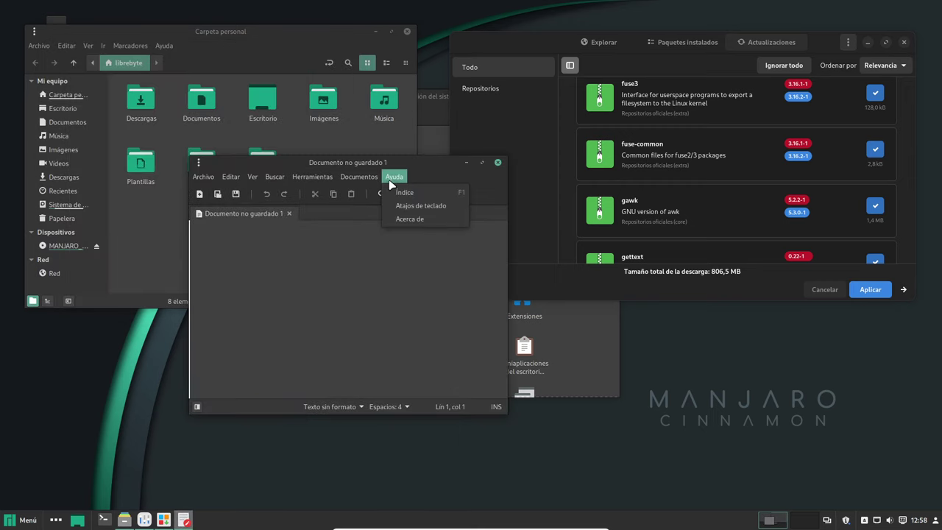
pyautogui.click(412, 219)
pyautogui.click(445, 217)
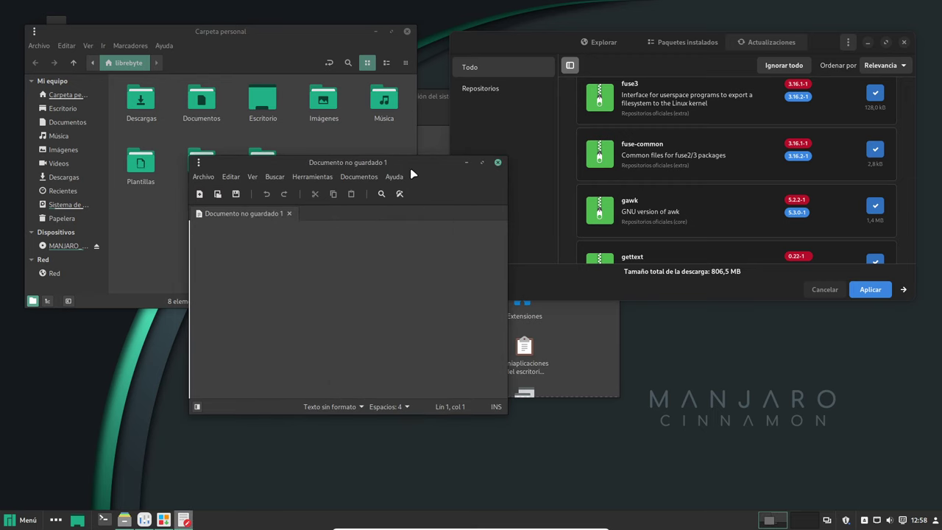
pyautogui.moveTo(412, 175); pyautogui.dragTo(538, 296)
# Navigate the applications menu to Administración > Terminal.
pyautogui.click(24, 509)
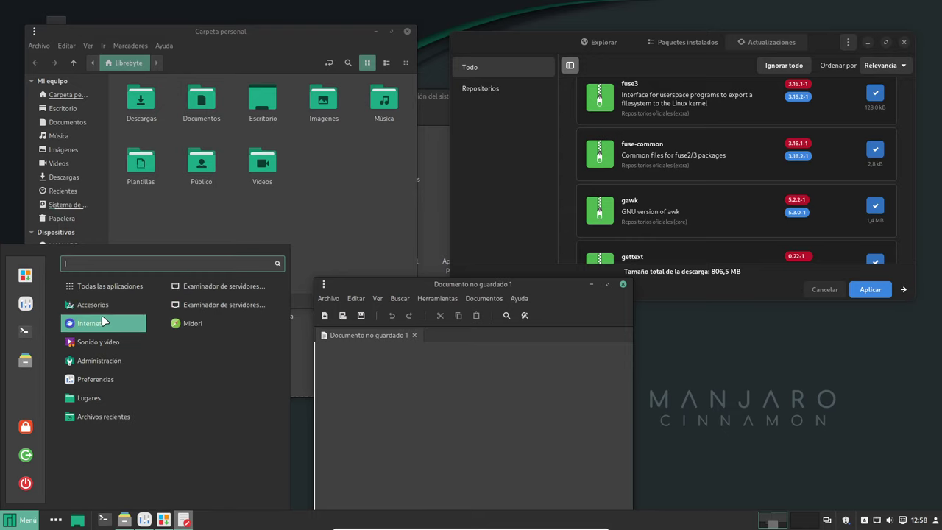
pyautogui.moveTo(112, 344)
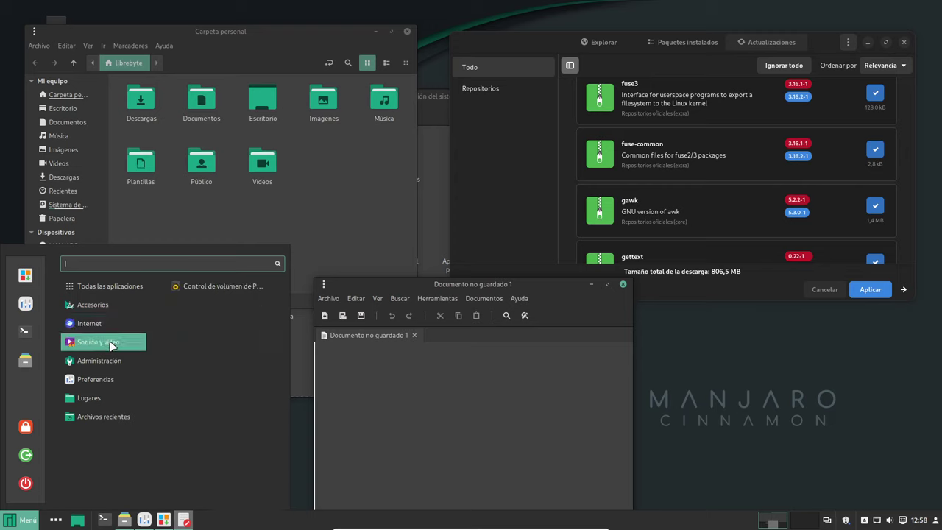
pyautogui.moveTo(123, 367)
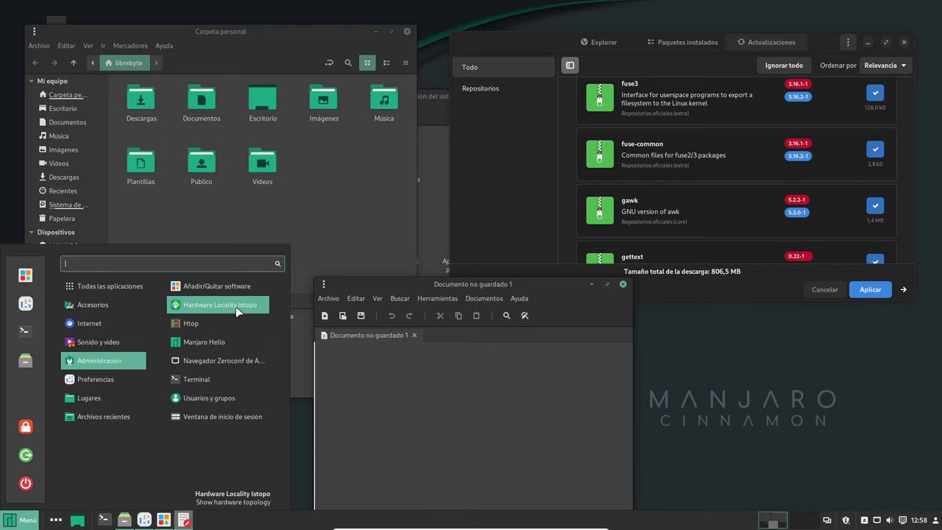
# Launch the Terminal, check its Acerca de information, and move it to the lower left.
pyautogui.click(237, 379)
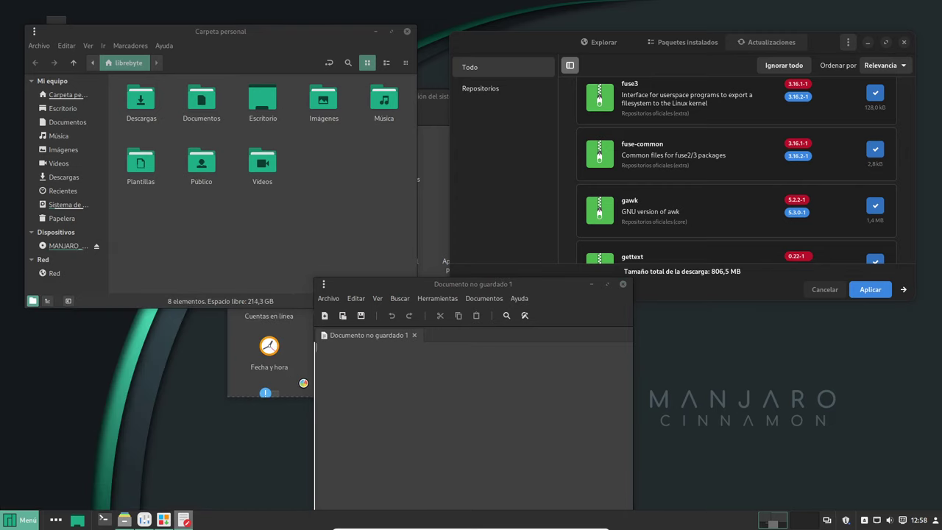
pyautogui.click(190, 64)
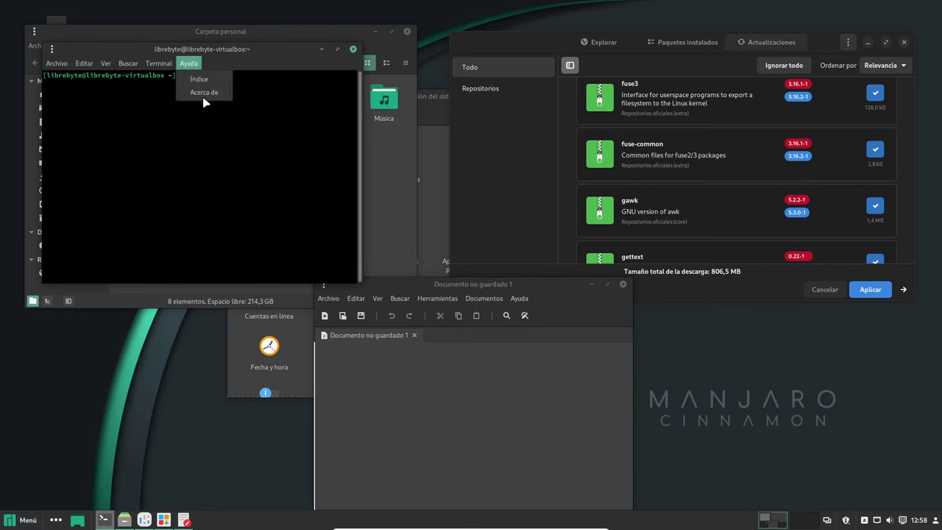
pyautogui.click(203, 98)
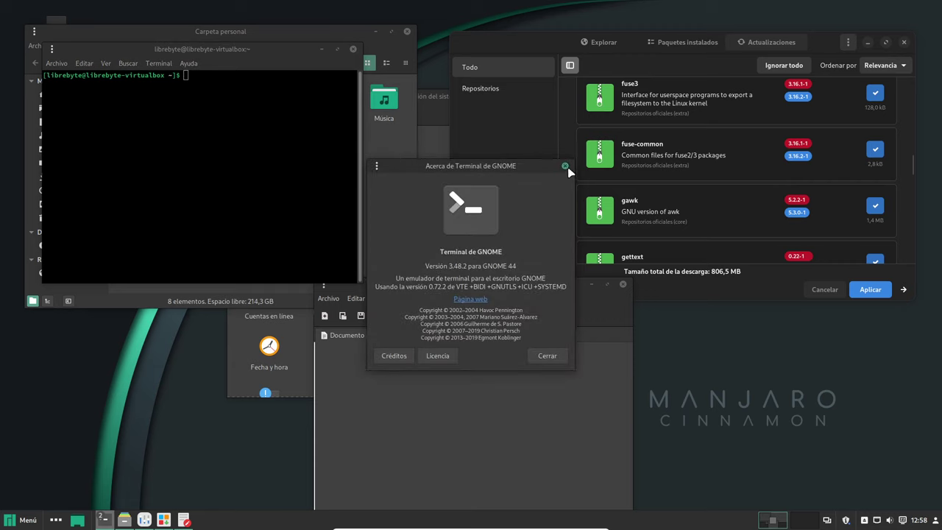
pyautogui.click(565, 165)
pyautogui.moveTo(263, 49); pyautogui.dragTo(220, 269)
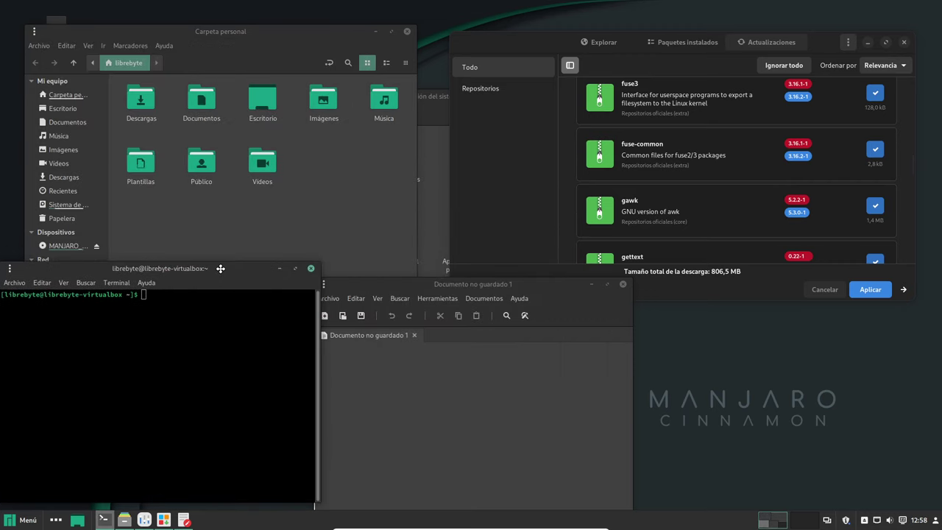
# Browse the applications menu down to Preferencias > Temas.
pyautogui.click(20, 521)
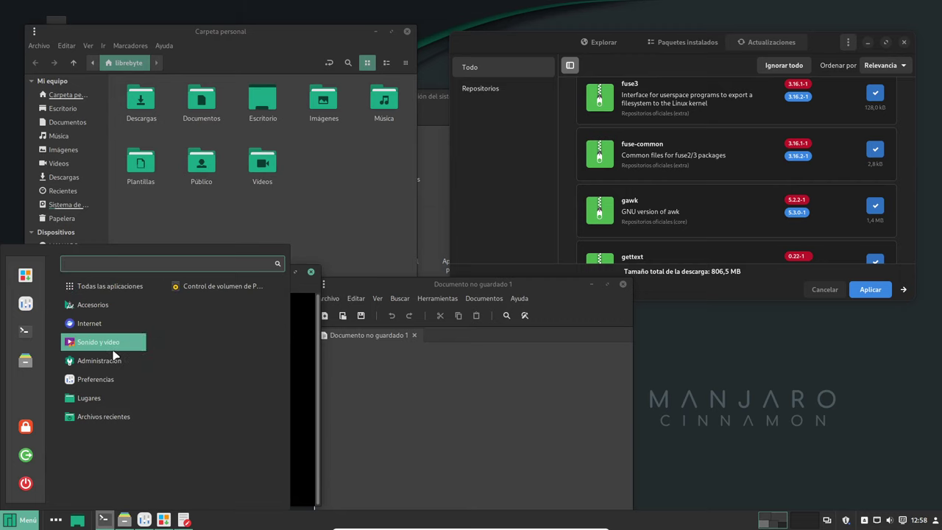
pyautogui.moveTo(118, 383)
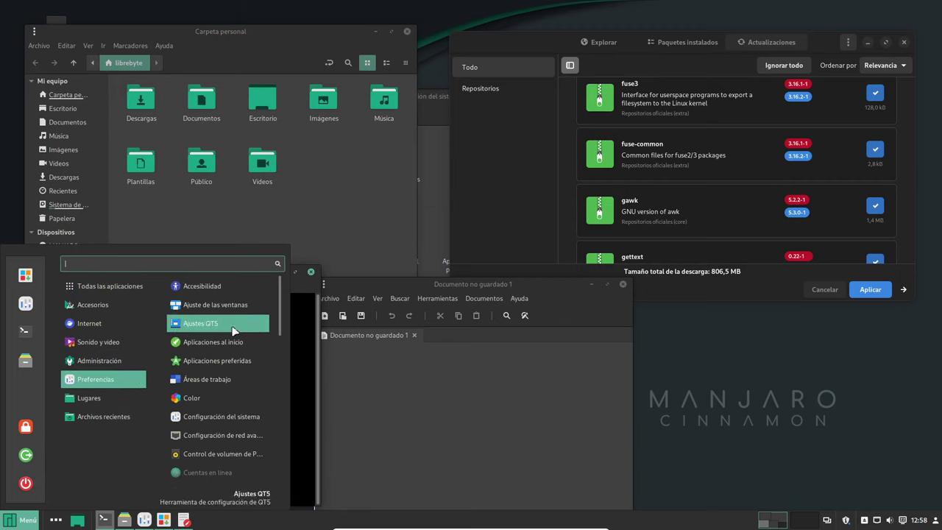
pyautogui.scroll(-3, 245, 309)
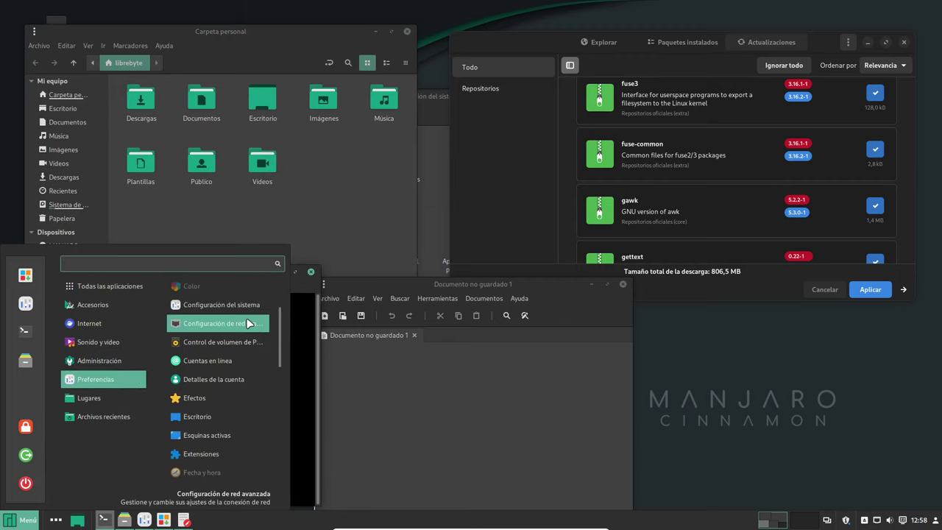
pyautogui.scroll(-5, 249, 324)
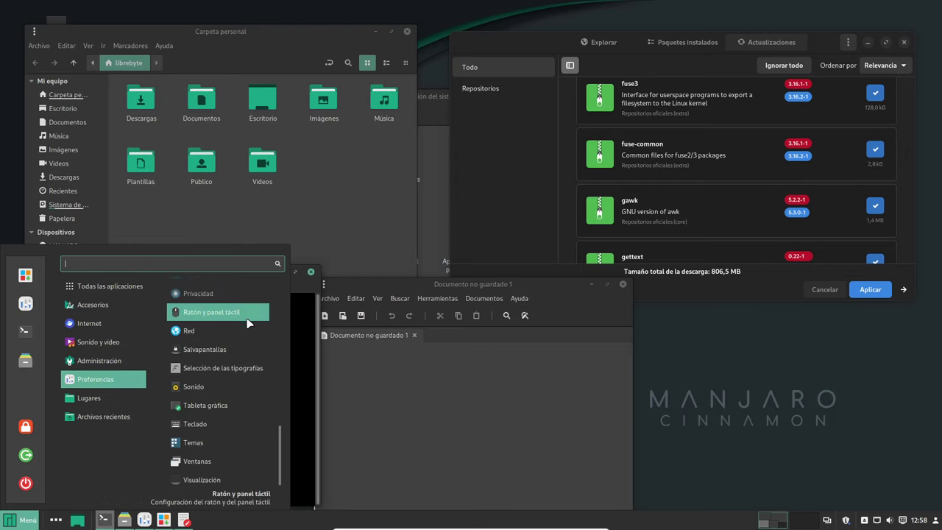
# Open Temas, view its Añadir/eliminar tab, then close the Themes window.
pyautogui.press('Escape')
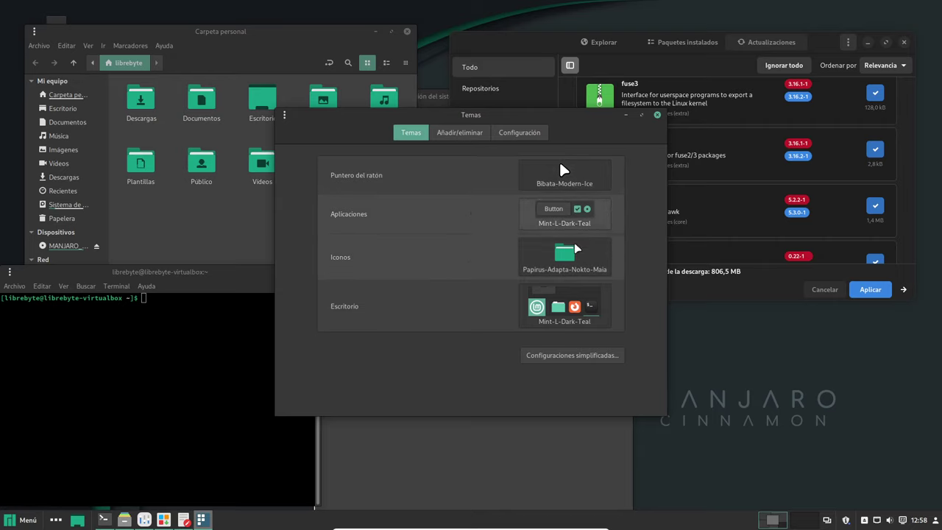
pyautogui.click(459, 132)
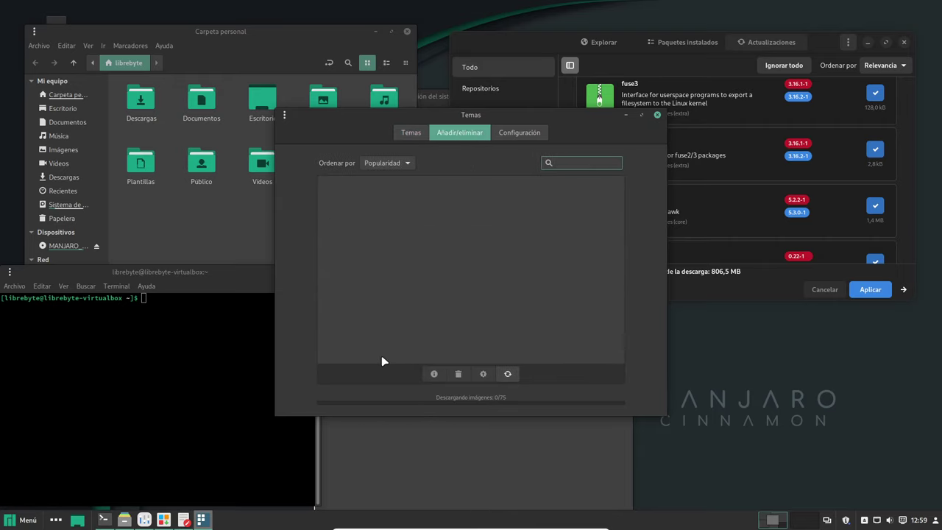
pyautogui.click(657, 117)
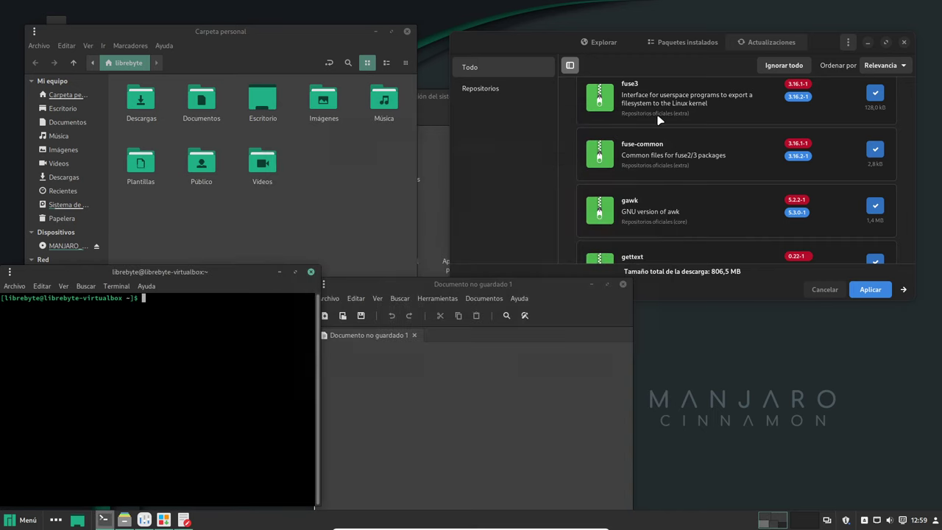
pyautogui.click(28, 519)
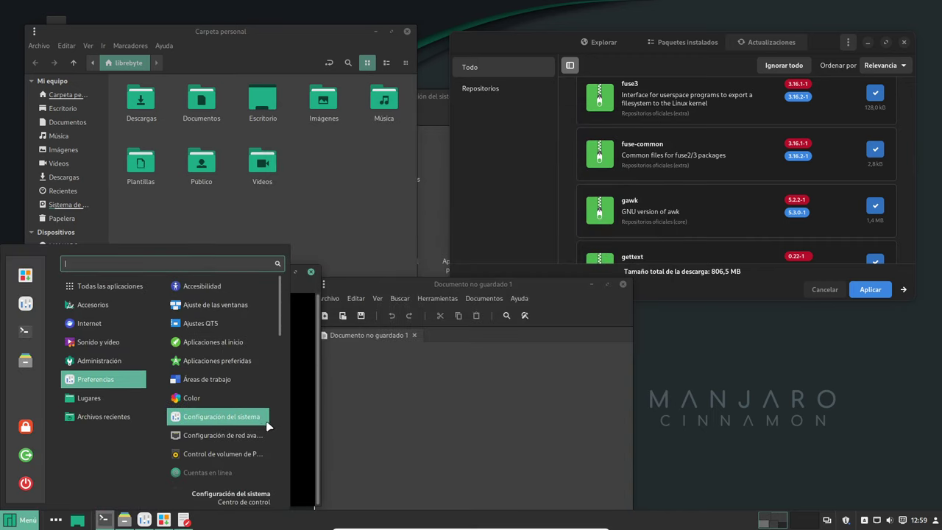
pyautogui.scroll(-2, 243, 422)
pyautogui.scroll(-6, 240, 424)
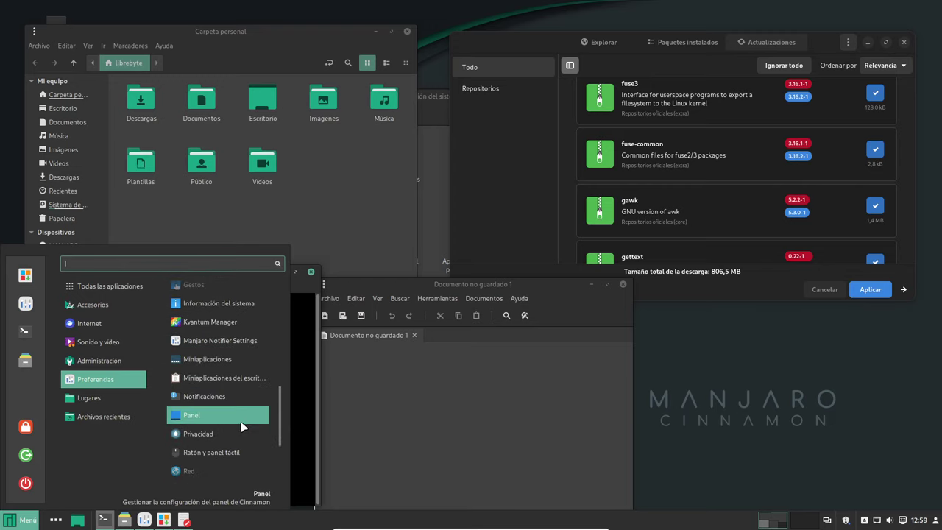
pyautogui.scroll(-5, 241, 427)
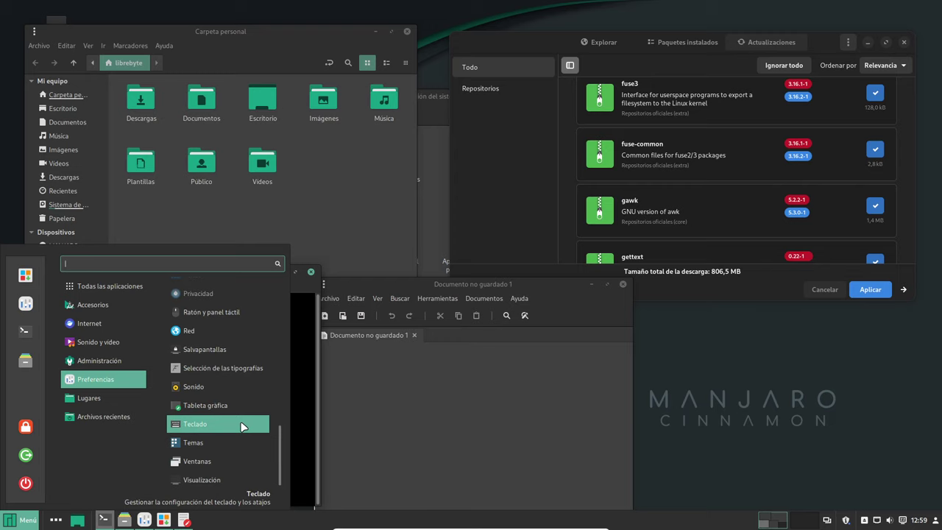
pyautogui.moveTo(109, 398)
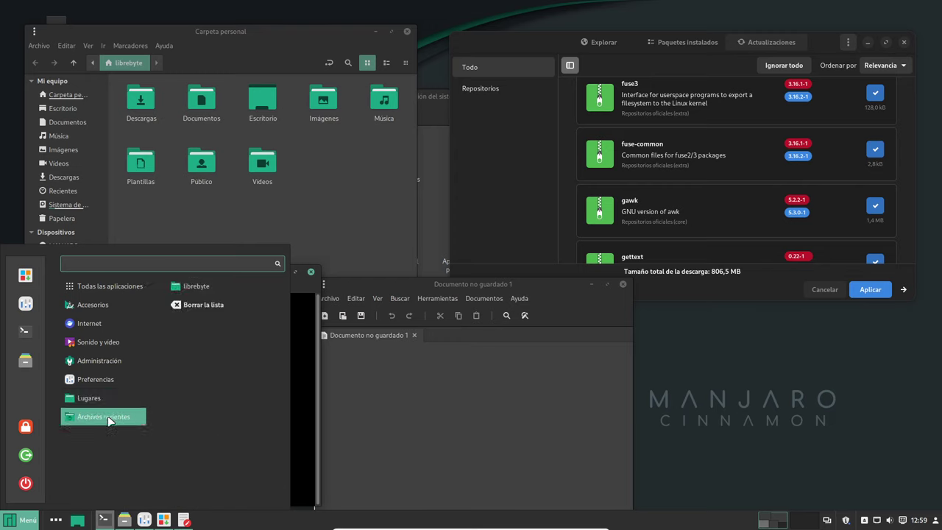
pyautogui.moveTo(138, 360)
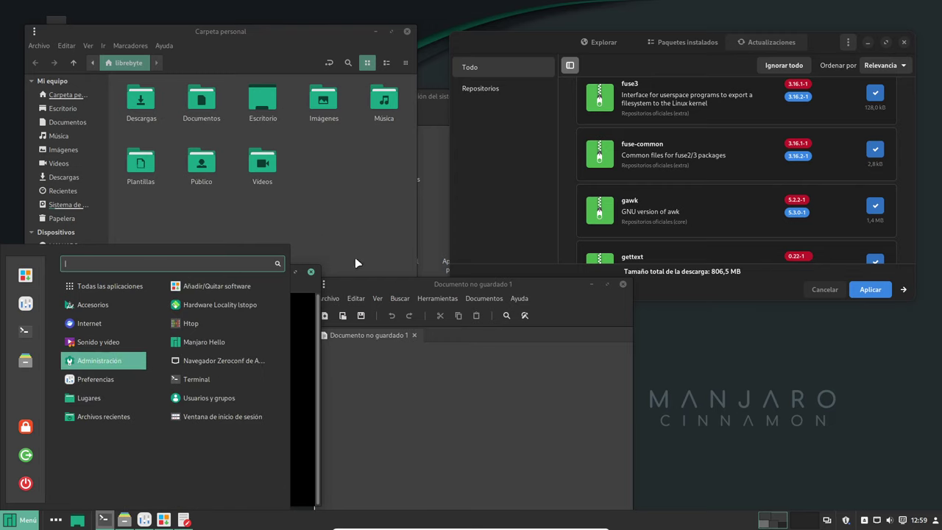
pyautogui.press('Escape')
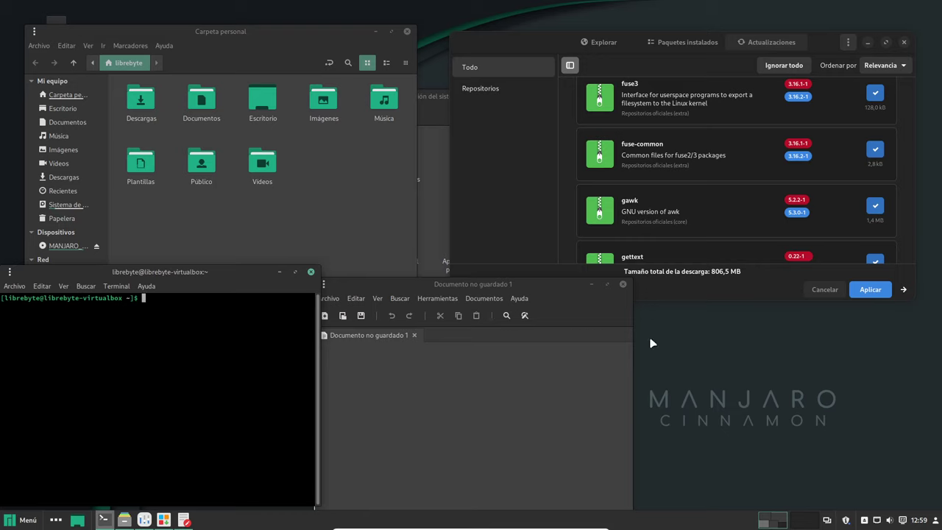
# Close the editor, terminal, file manager, Pamac and System Settings windows, then request shutdown from Menú.
pyautogui.click(700, 356)
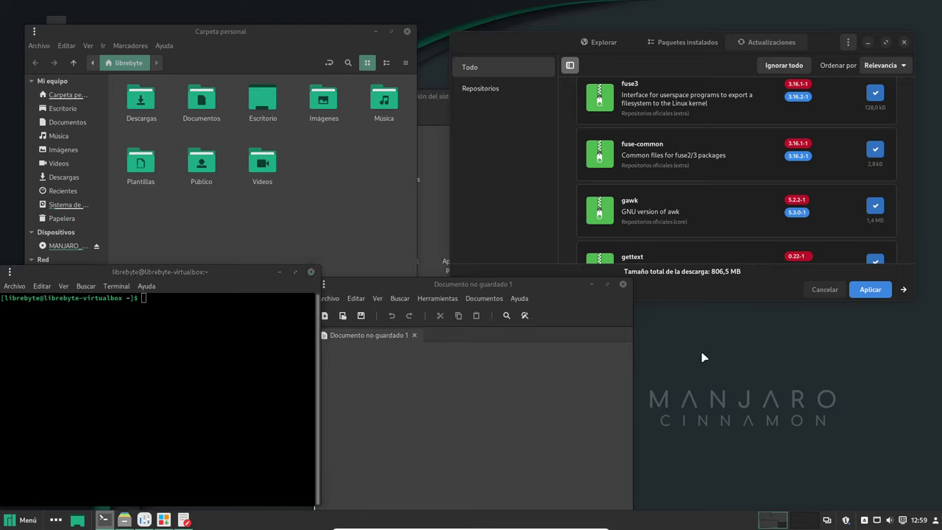
pyautogui.click(623, 284)
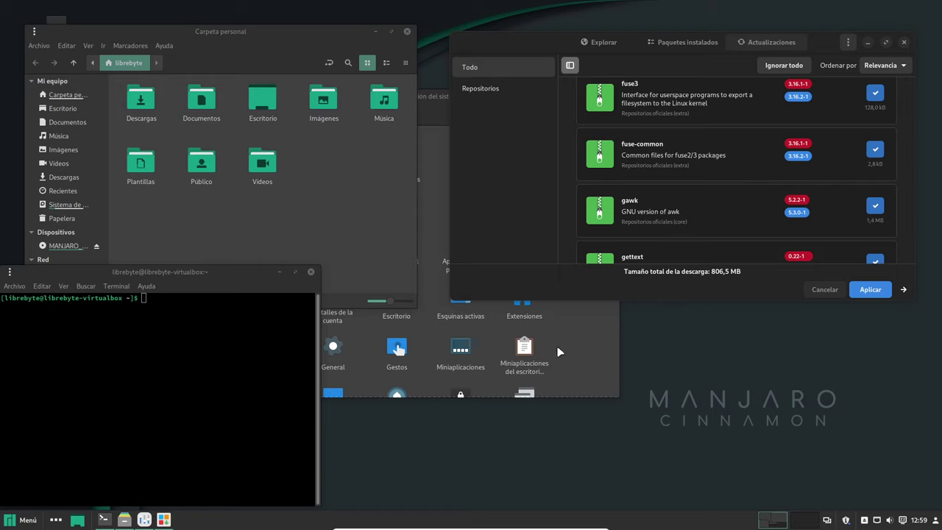
pyautogui.click(311, 271)
pyautogui.click(407, 32)
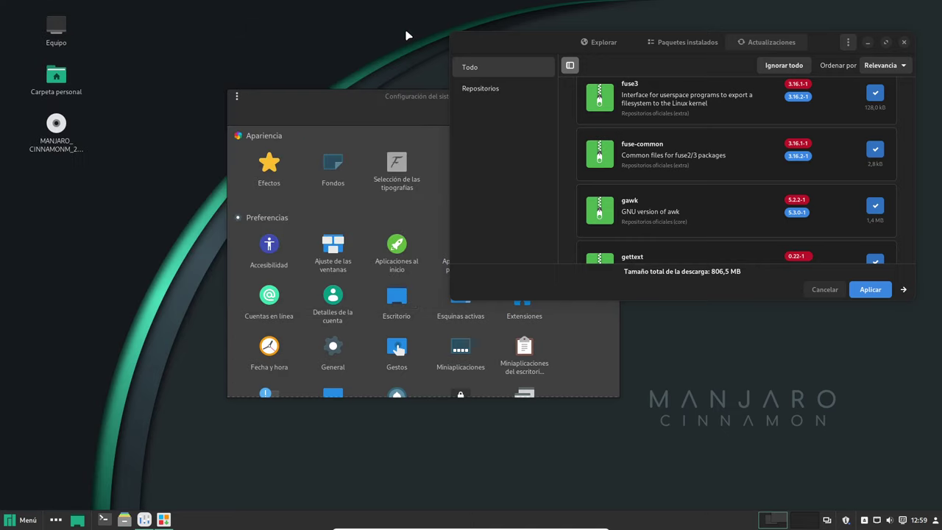
pyautogui.click(903, 43)
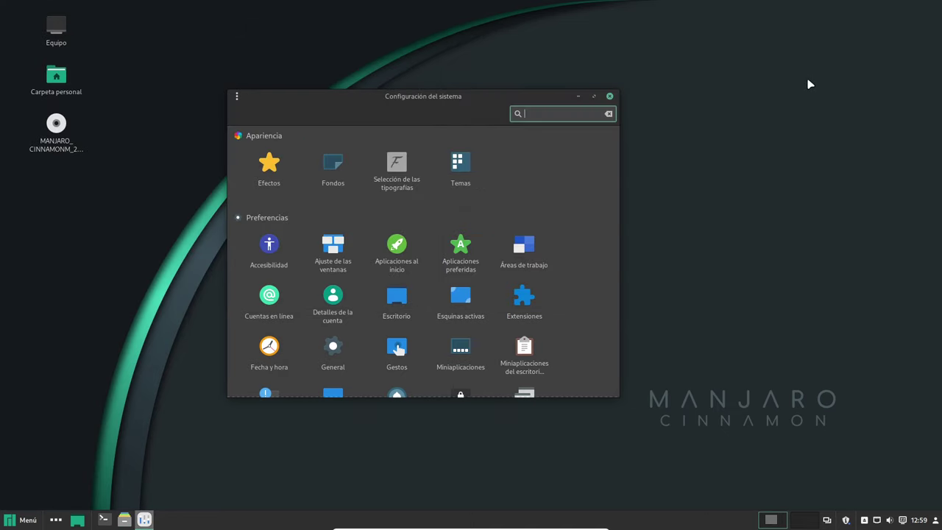
pyautogui.click(609, 95)
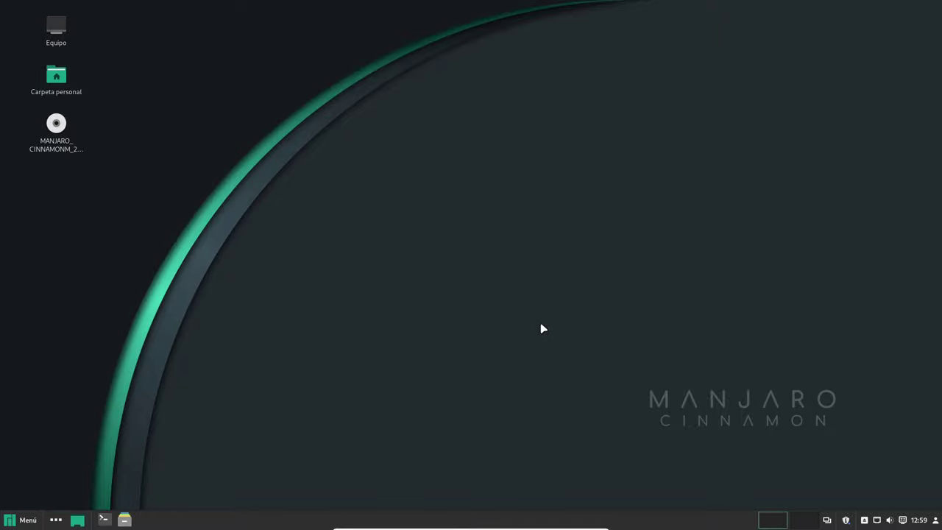
pyautogui.click(22, 520)
pyautogui.click(36, 491)
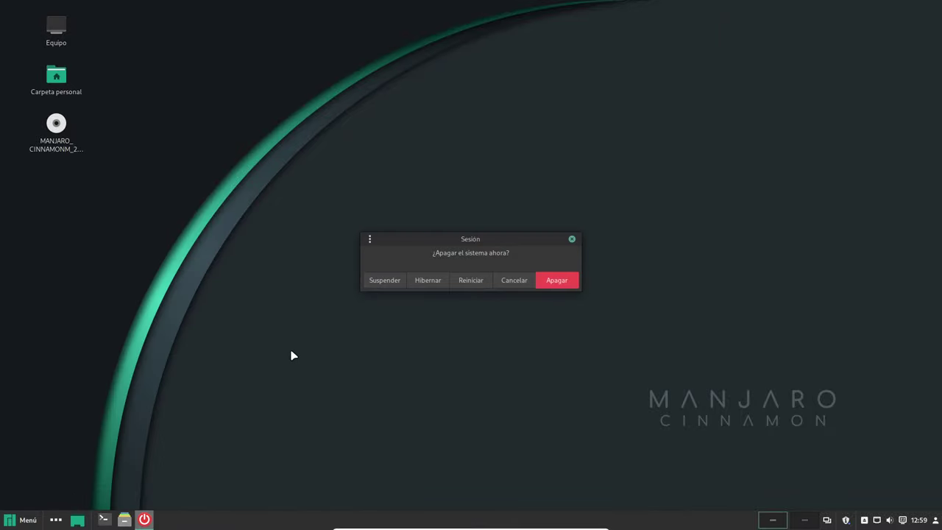